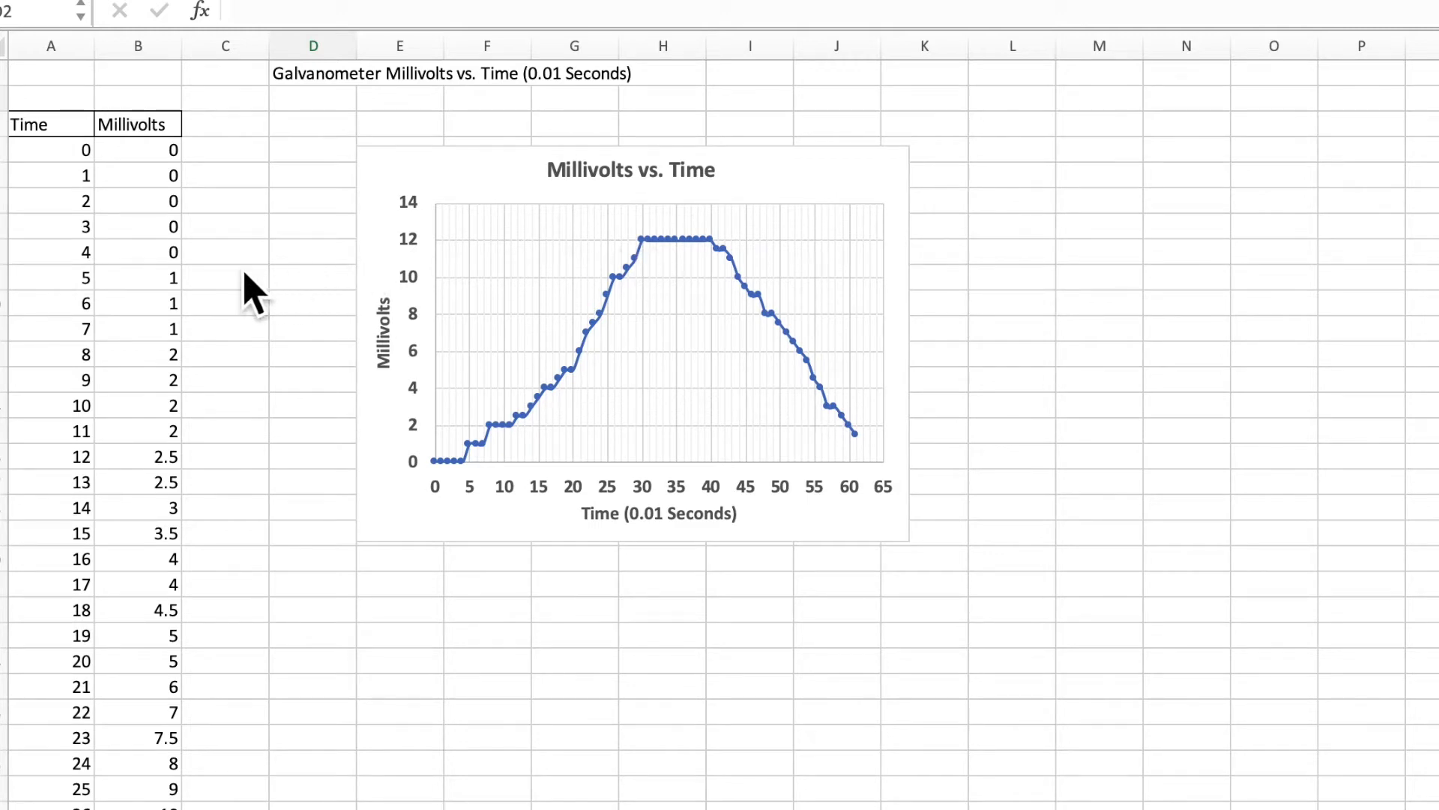
scroll(252, 294, "down", 10)
scroll(253, 294, "up", 10)
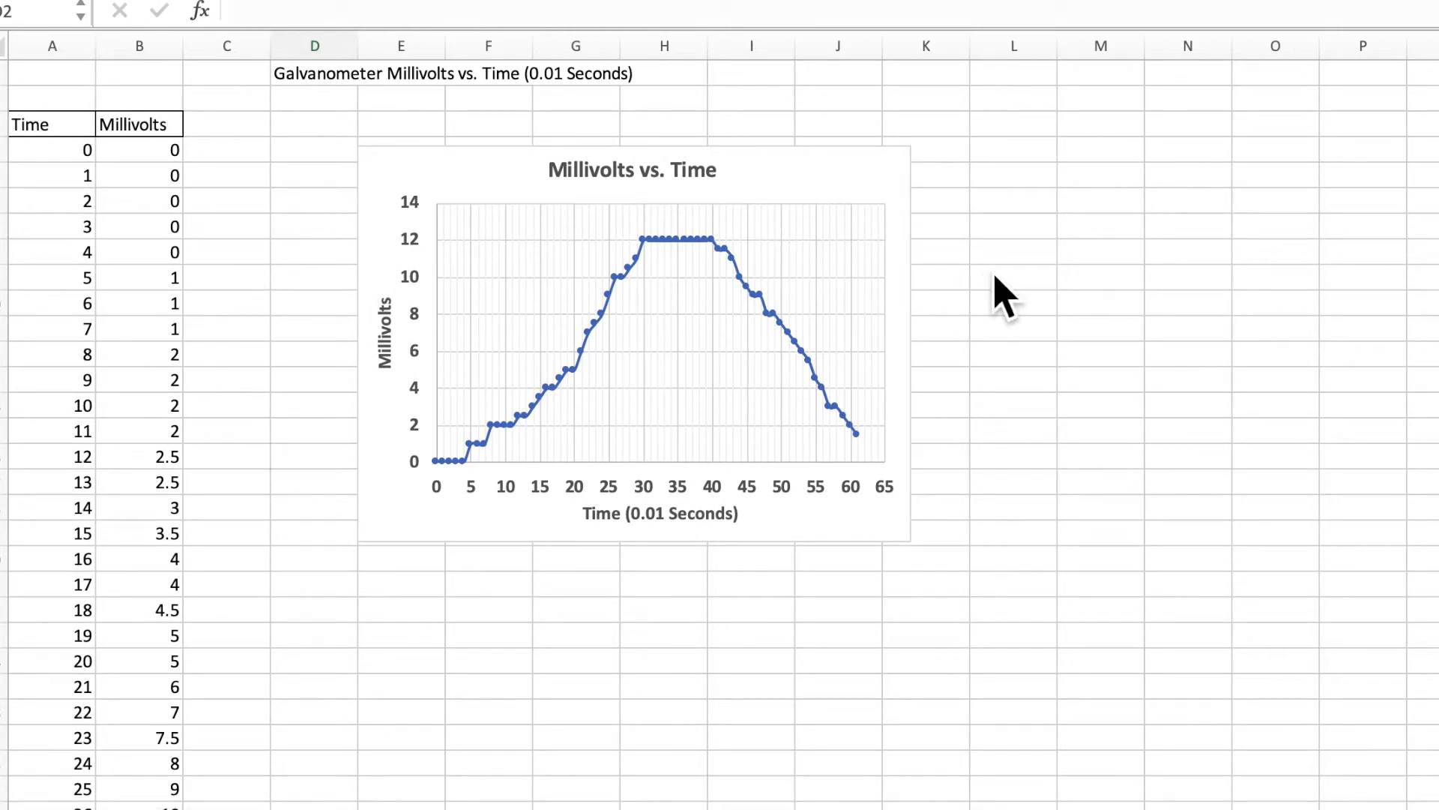
scroll(997, 296, "right", 1)
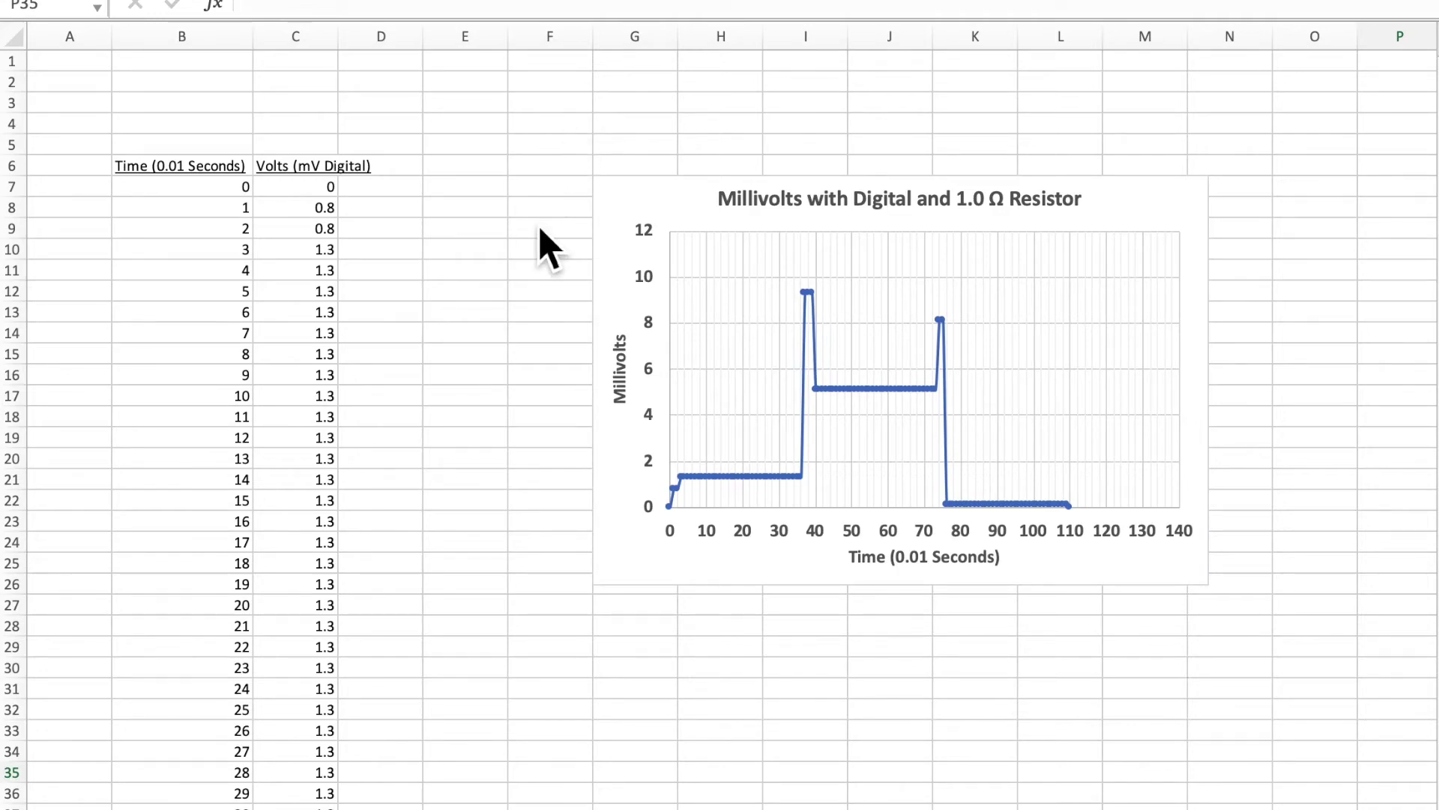
scroll(541, 230, "down", 20)
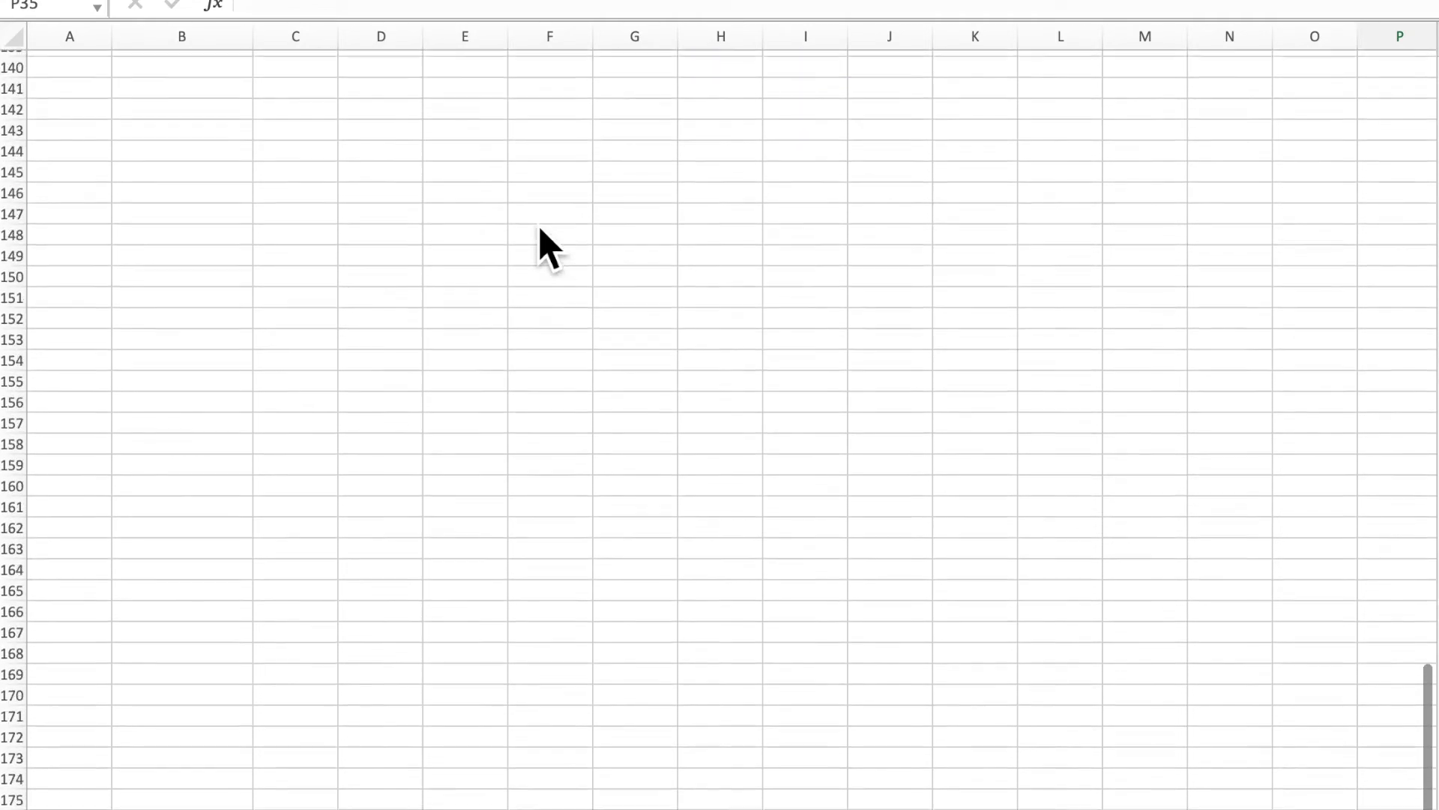
scroll(541, 230, "up", 20)
scroll(541, 230, "down", 7)
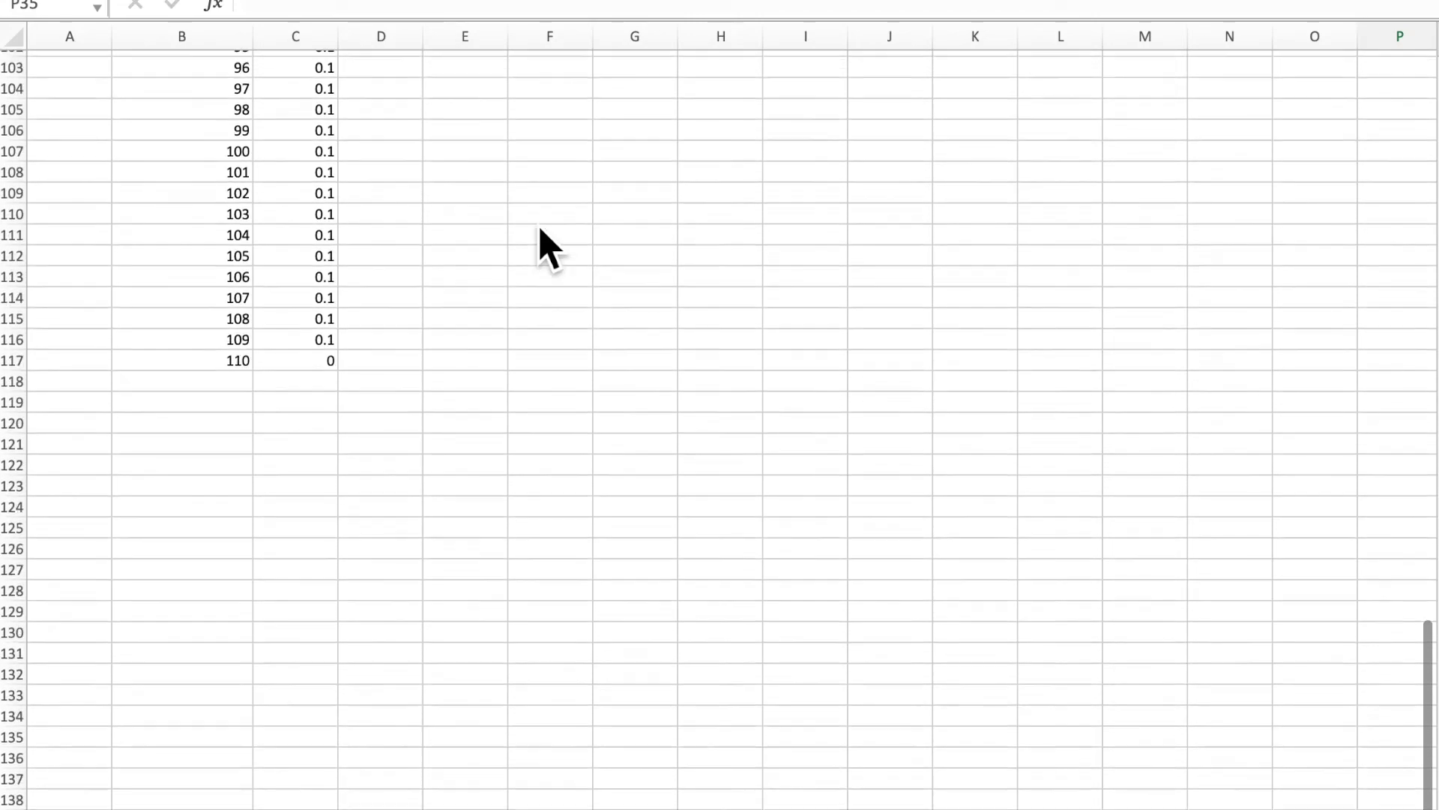
scroll(540, 230, "up", 20)
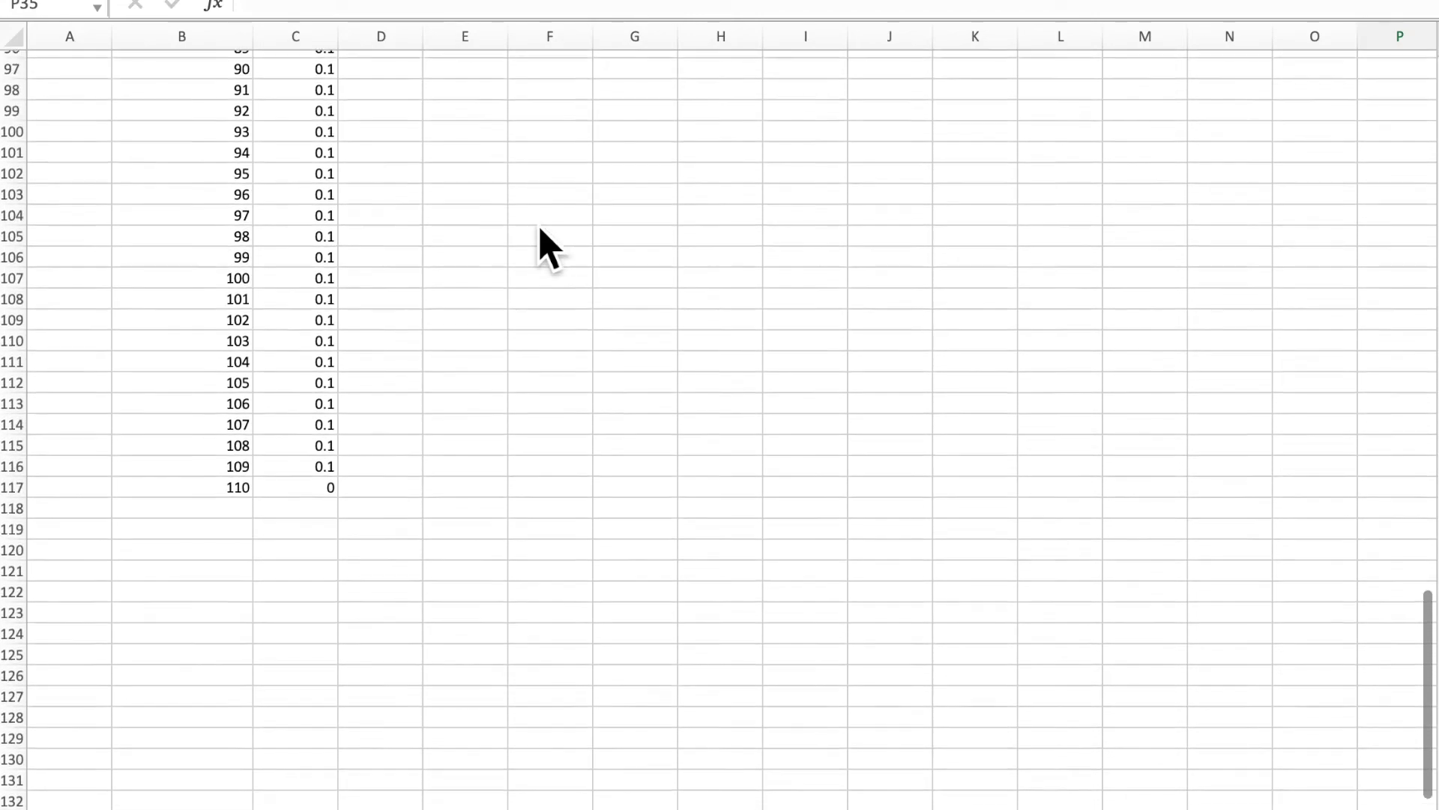
scroll(539, 228, "up", 10)
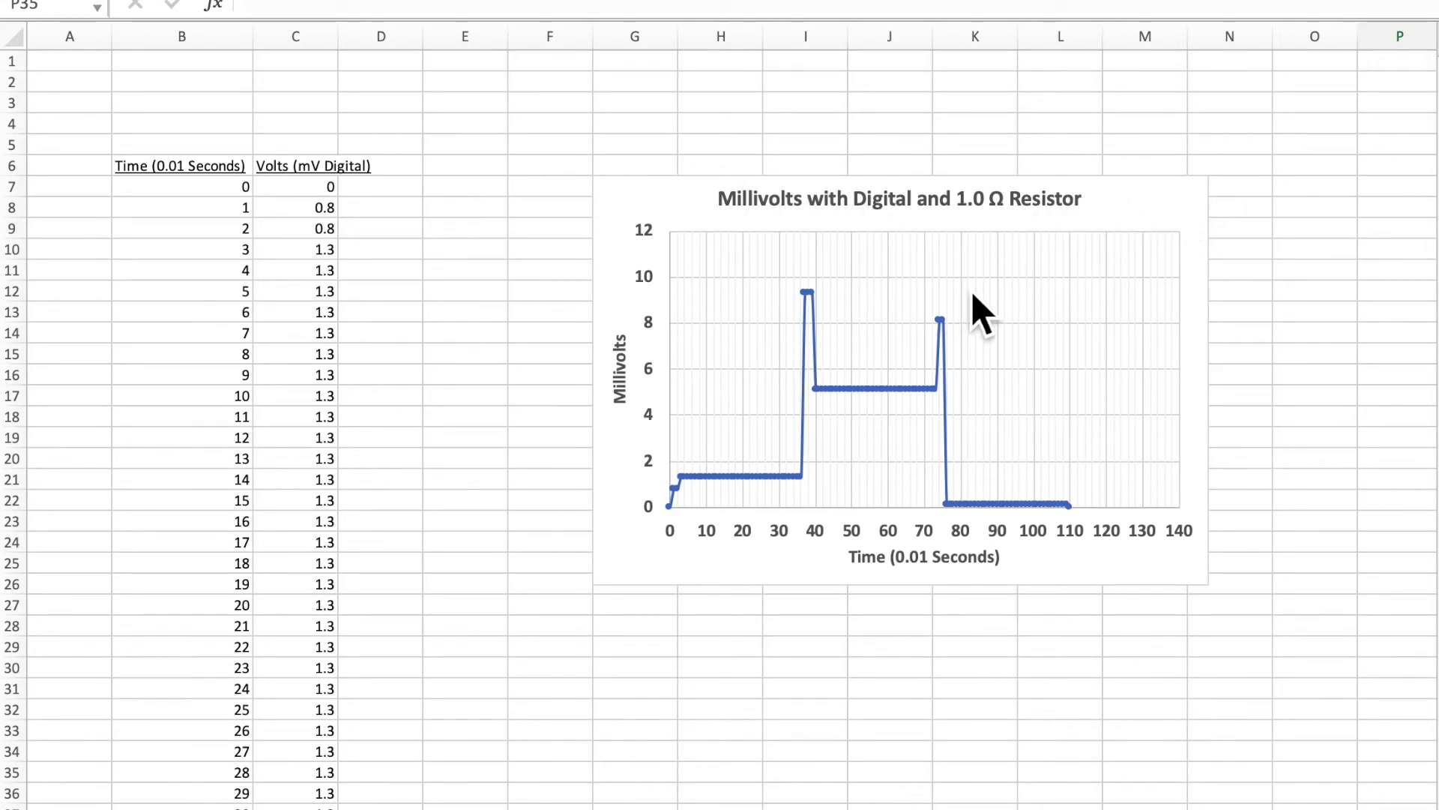
scroll(975, 293, "down", 1)
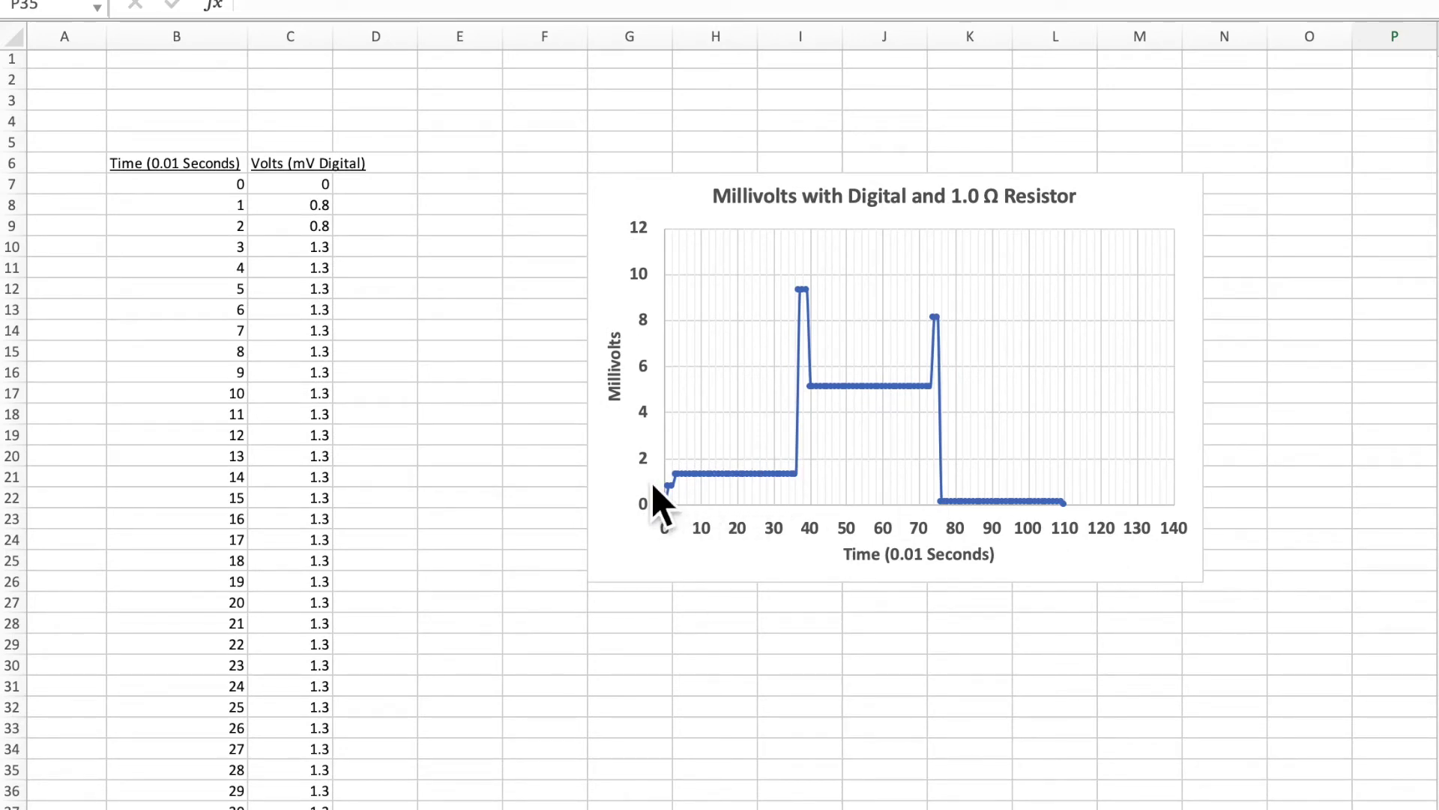
scroll(646, 324, "down", 1)
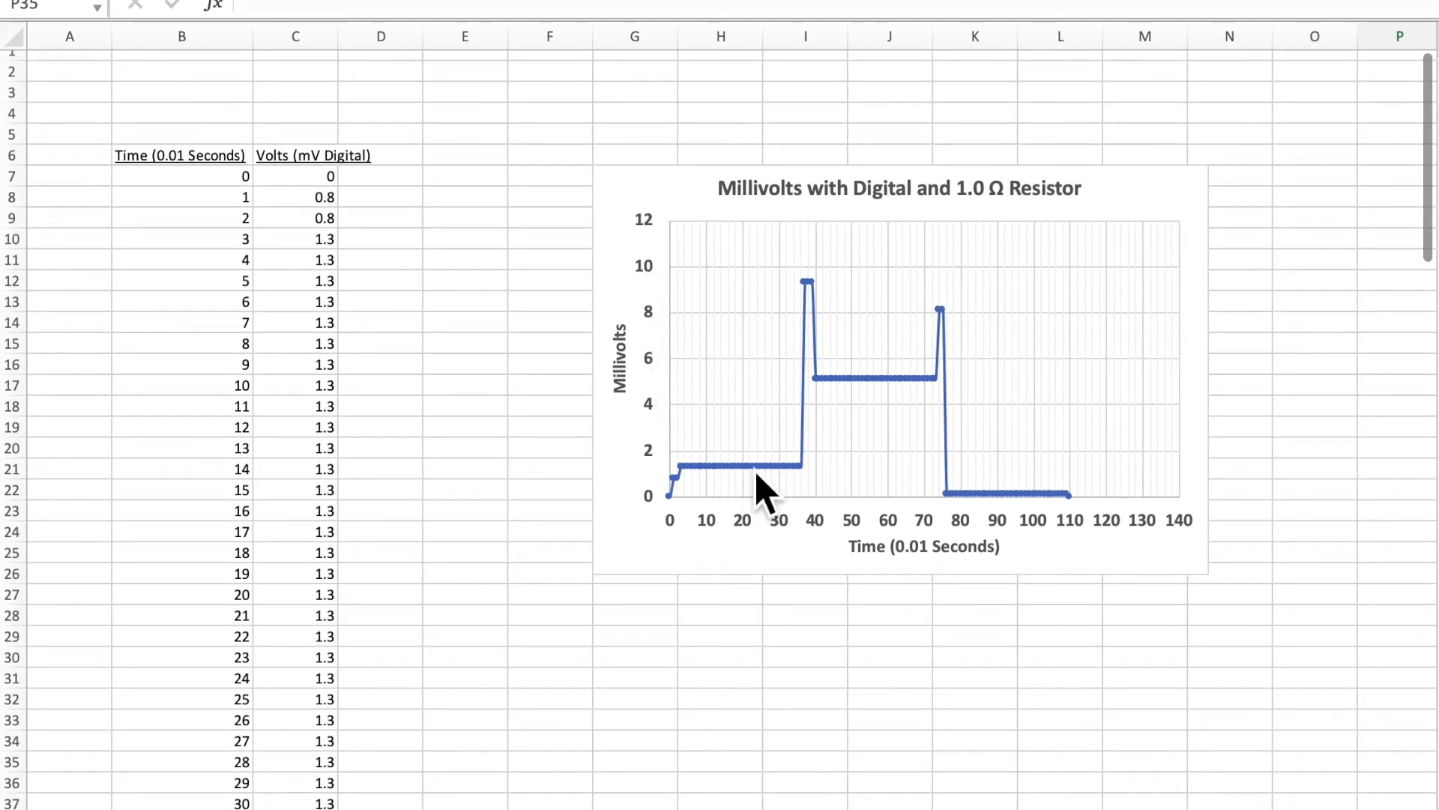
scroll(780, 465, "down", 2)
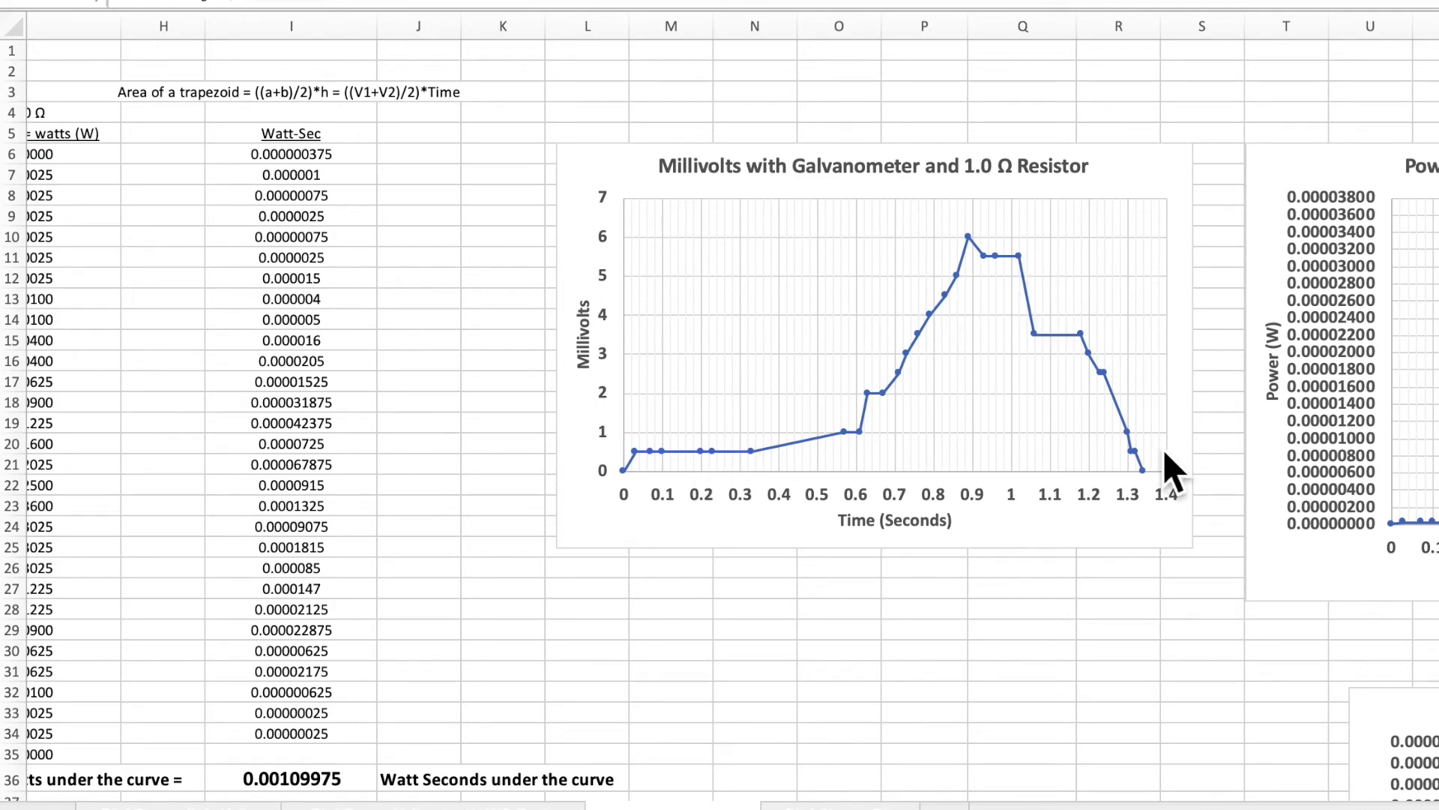
scroll(838, 364, "right", 6)
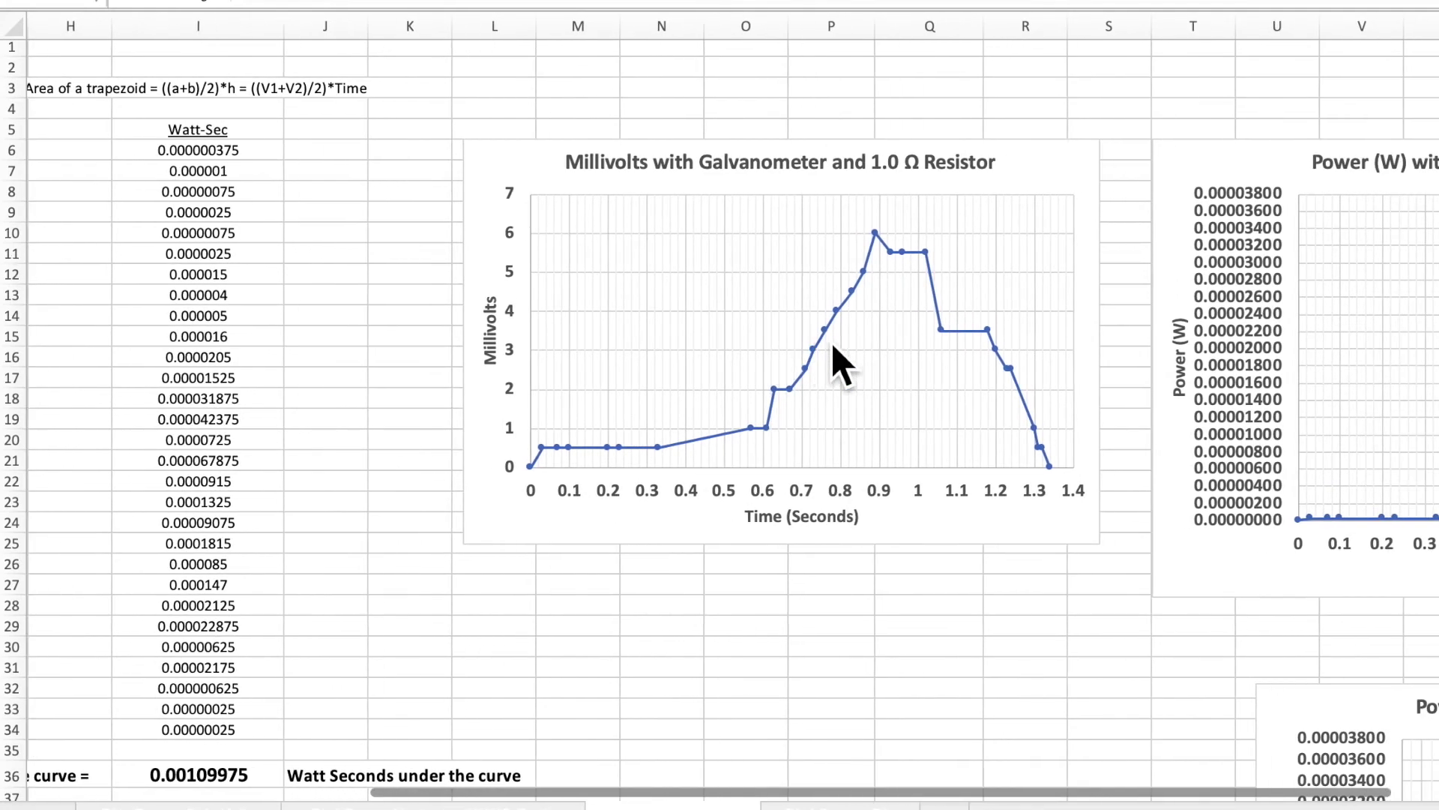
scroll(838, 364, "right", 4)
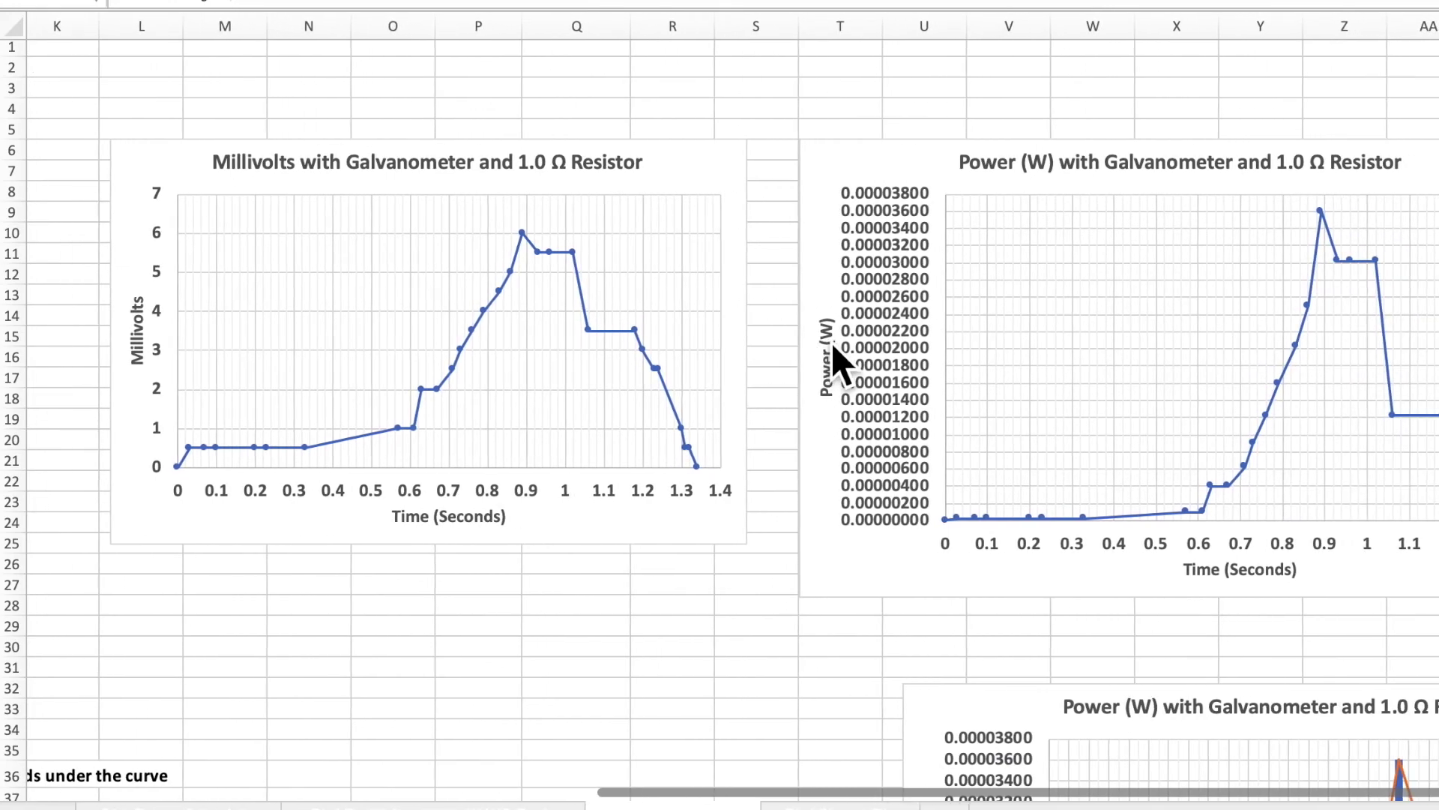
scroll(838, 363, "right", 2)
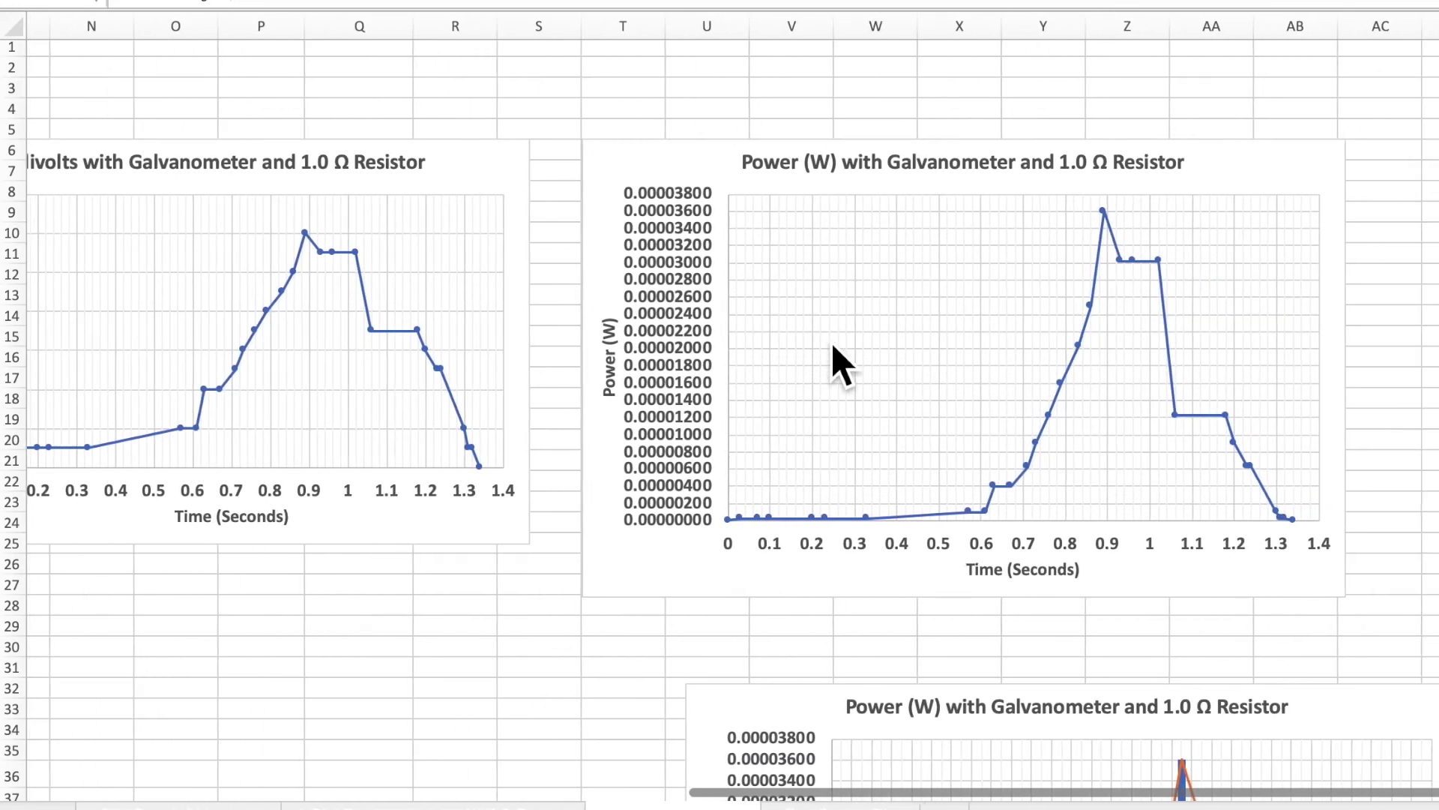
scroll(838, 364, "left", 20)
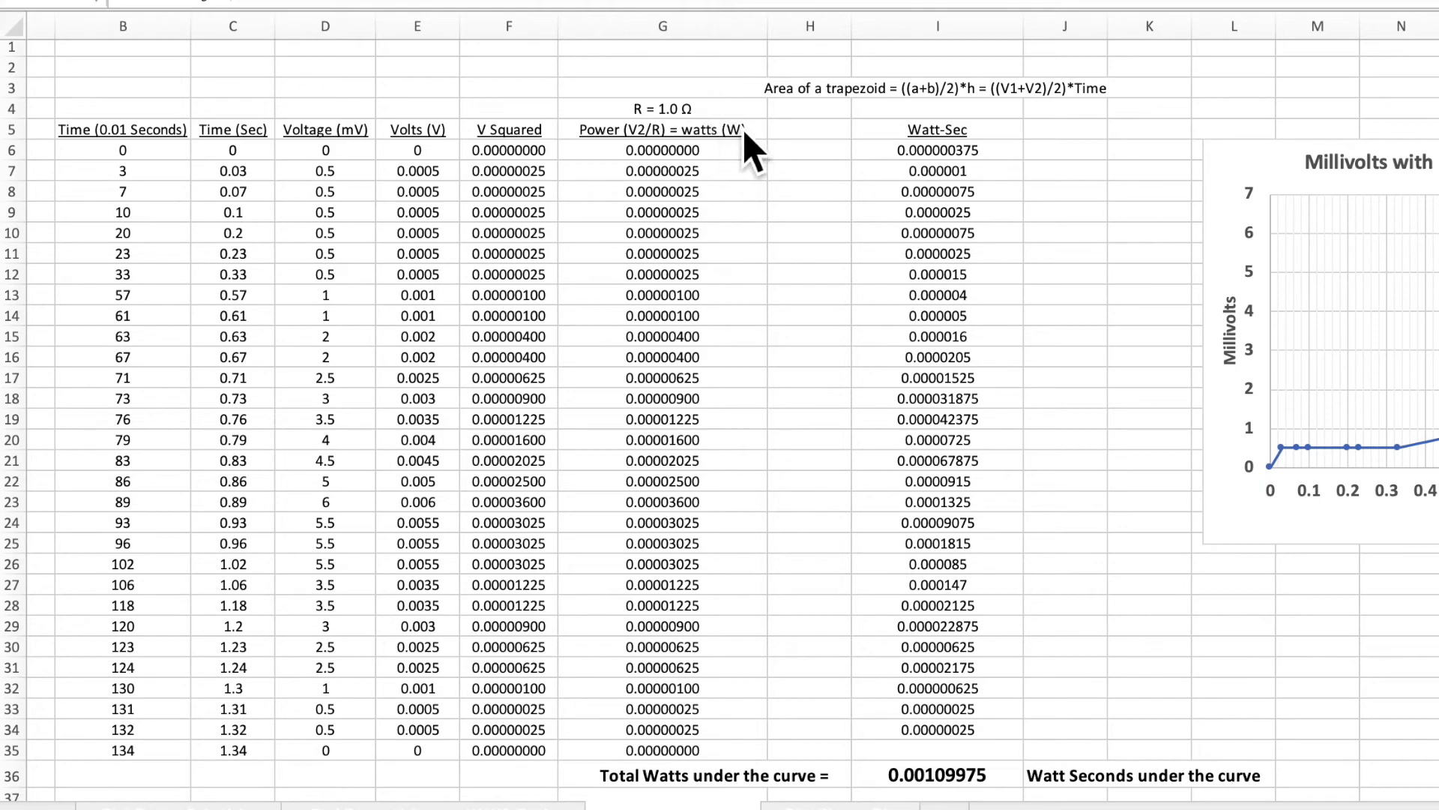
scroll(750, 150, "right", 3)
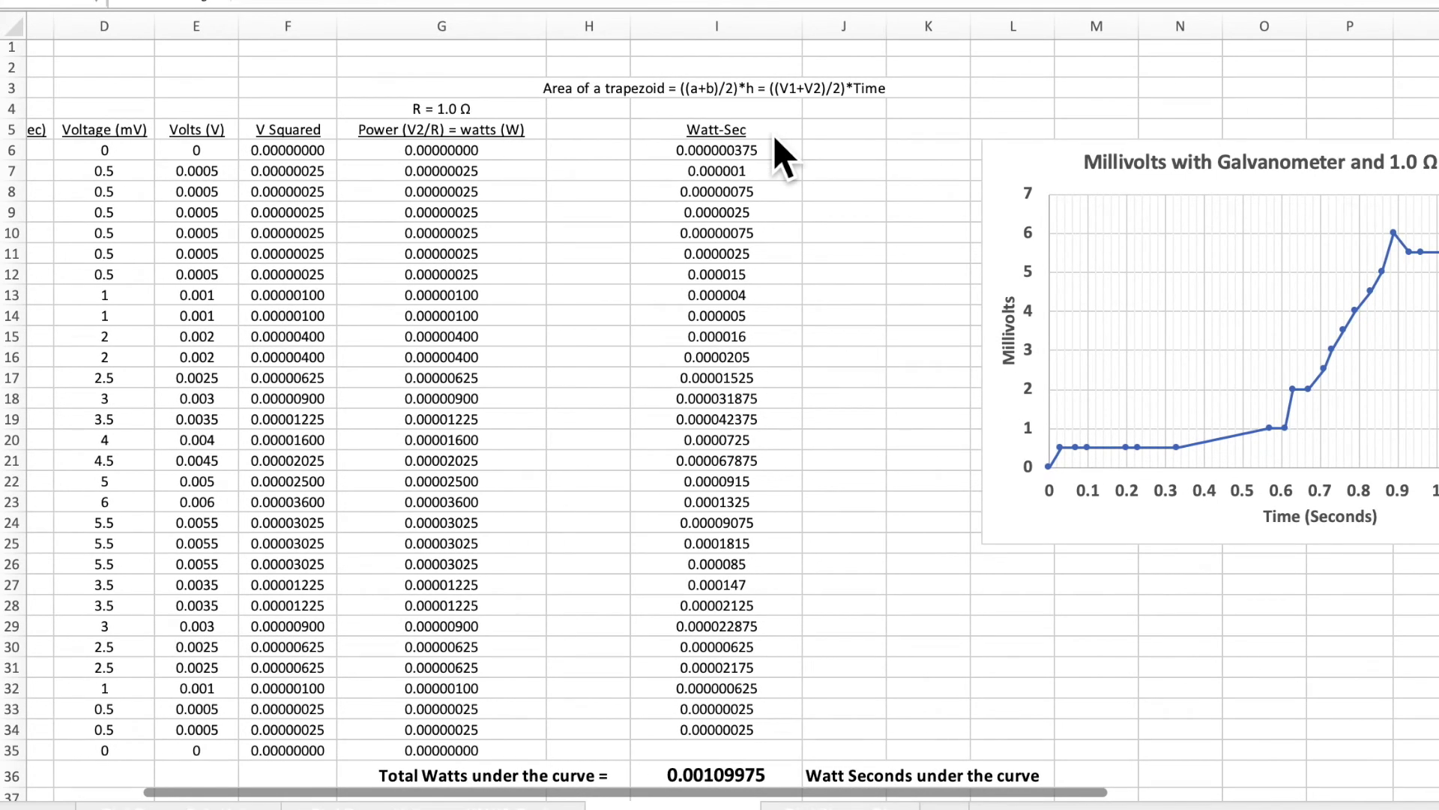
scroll(784, 154, "right", 8)
scroll(1057, 217, "right", 2)
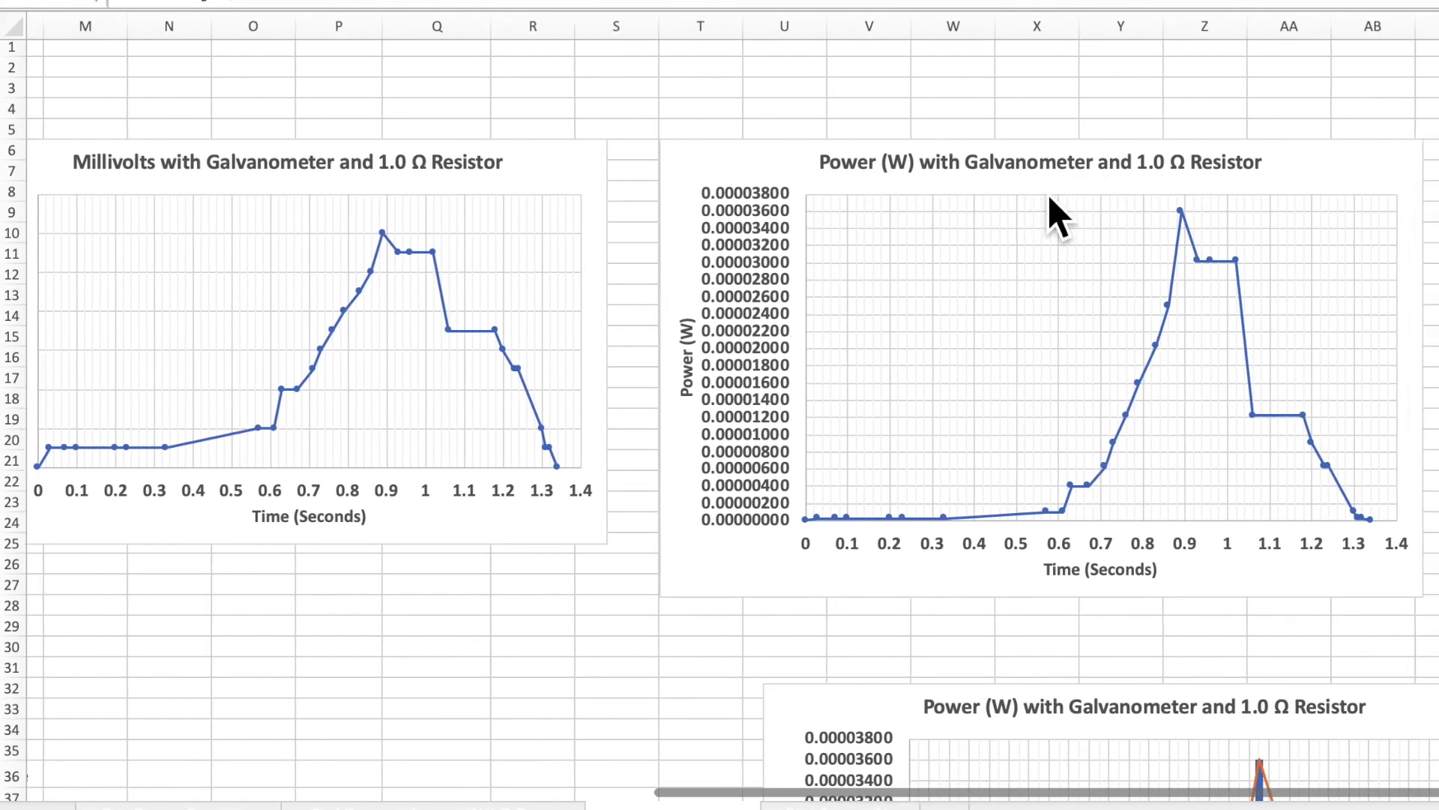
scroll(1057, 218, "right", 2)
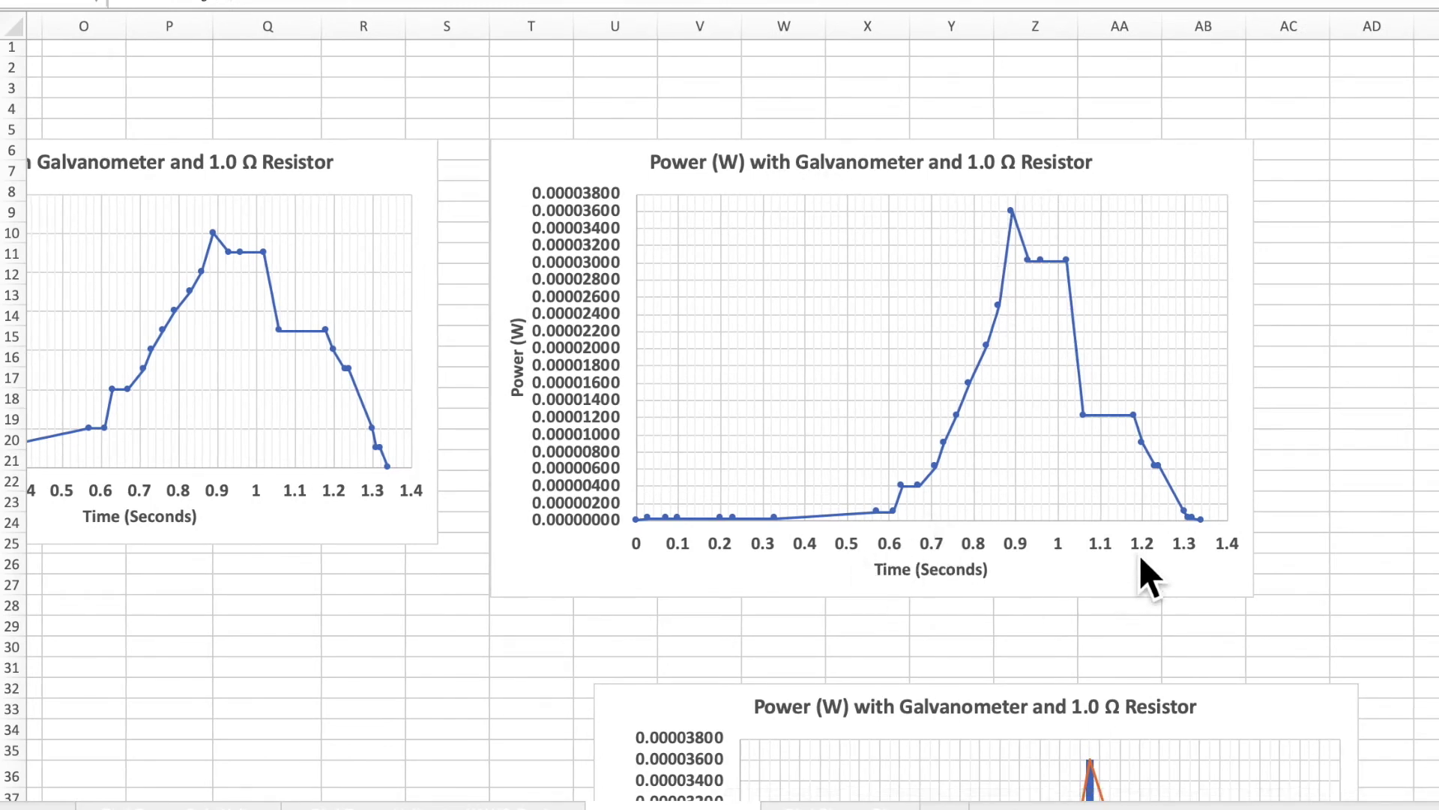
scroll(1155, 574, "down", 6)
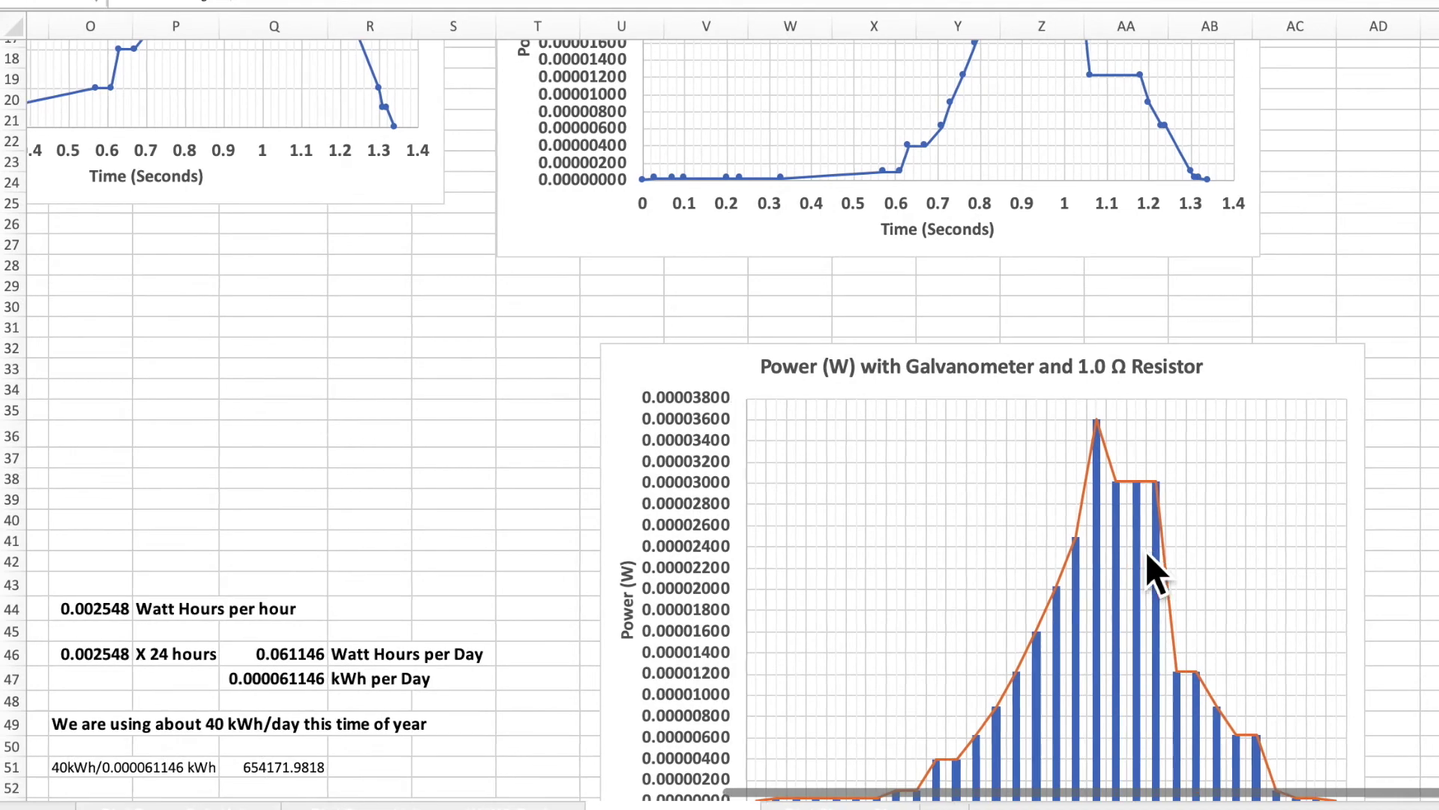
scroll(1155, 574, "left", 3)
scroll(1110, 532, "left", 2)
scroll(948, 461, "up", 6)
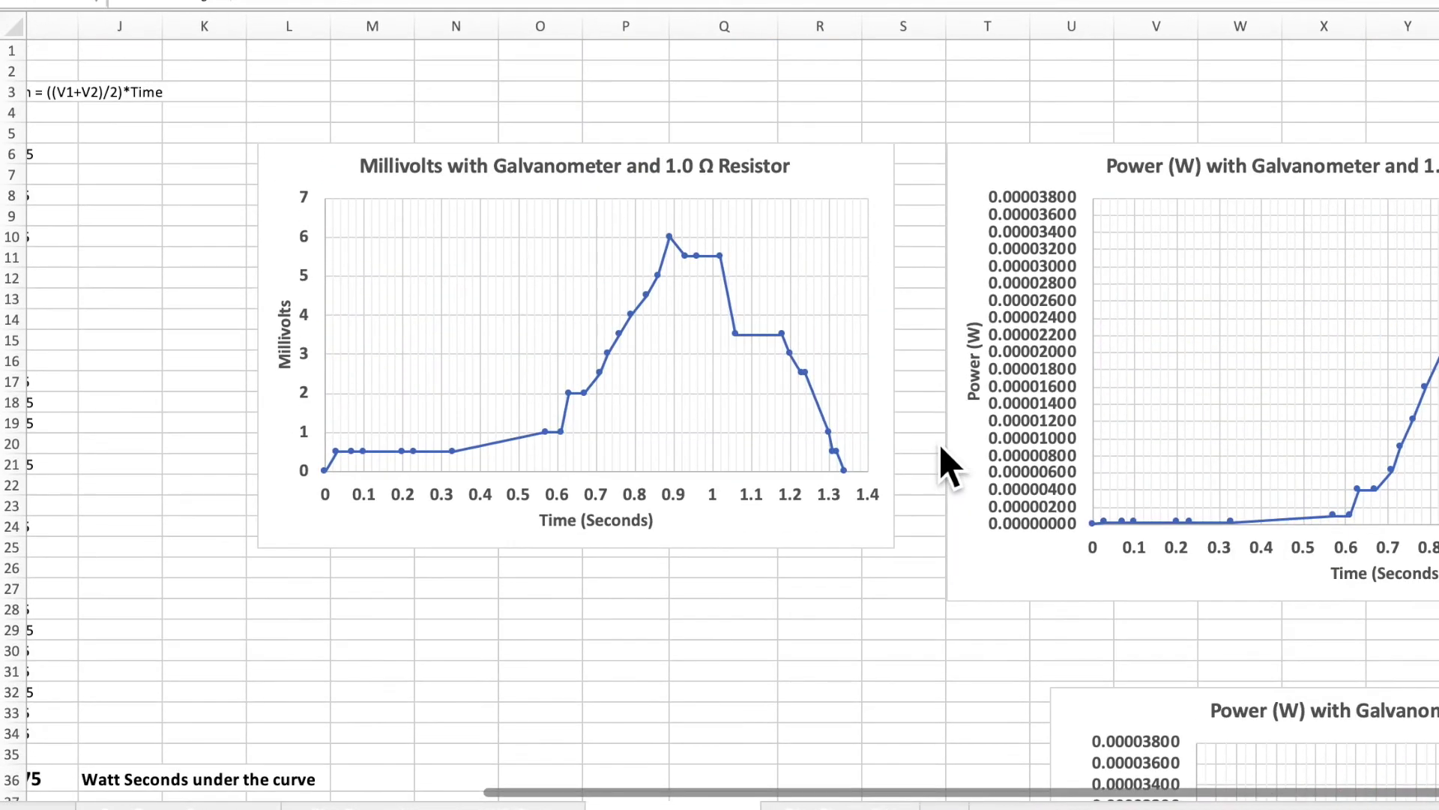
scroll(944, 465, "left", 5)
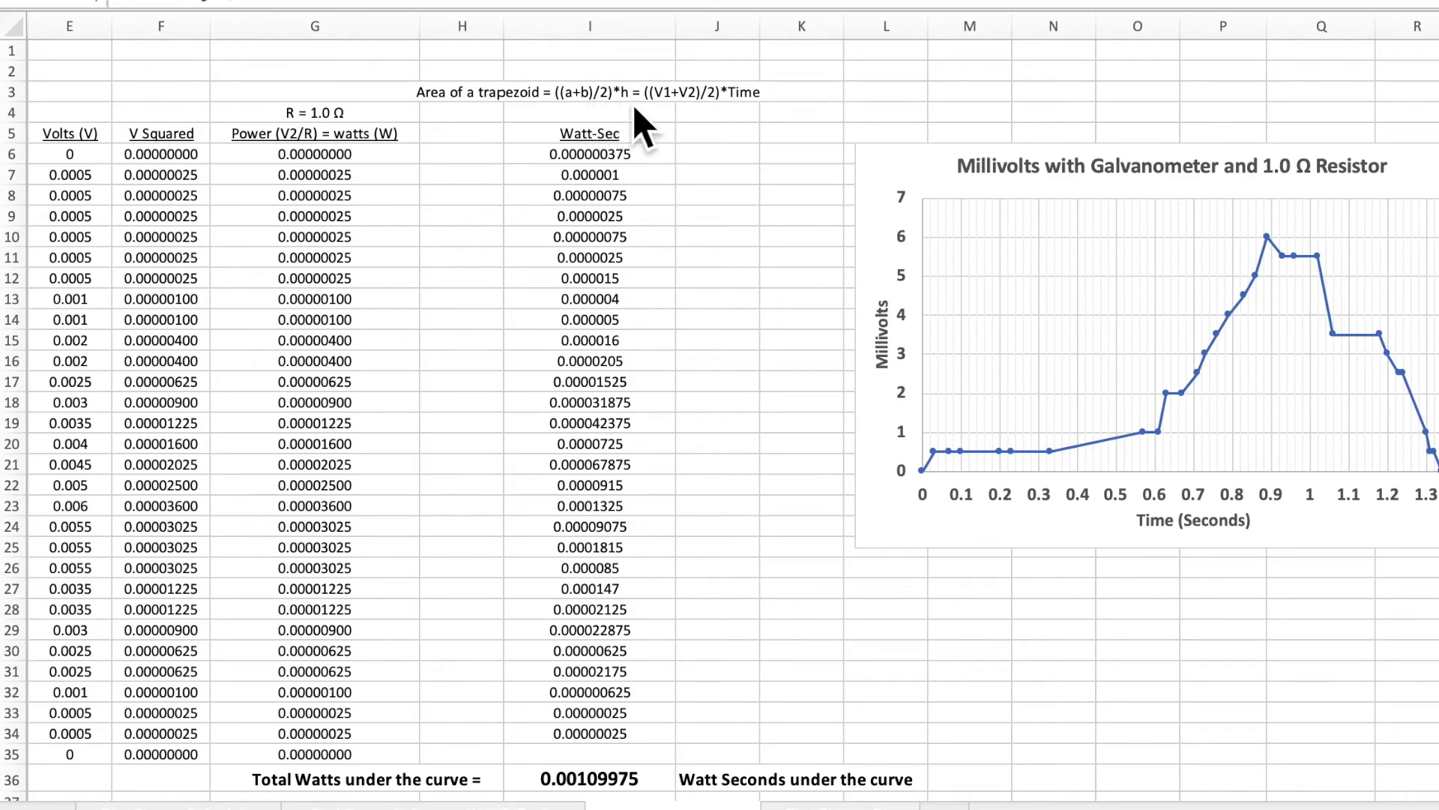
scroll(679, 142, "down", 6)
scroll(678, 142, "right", 4)
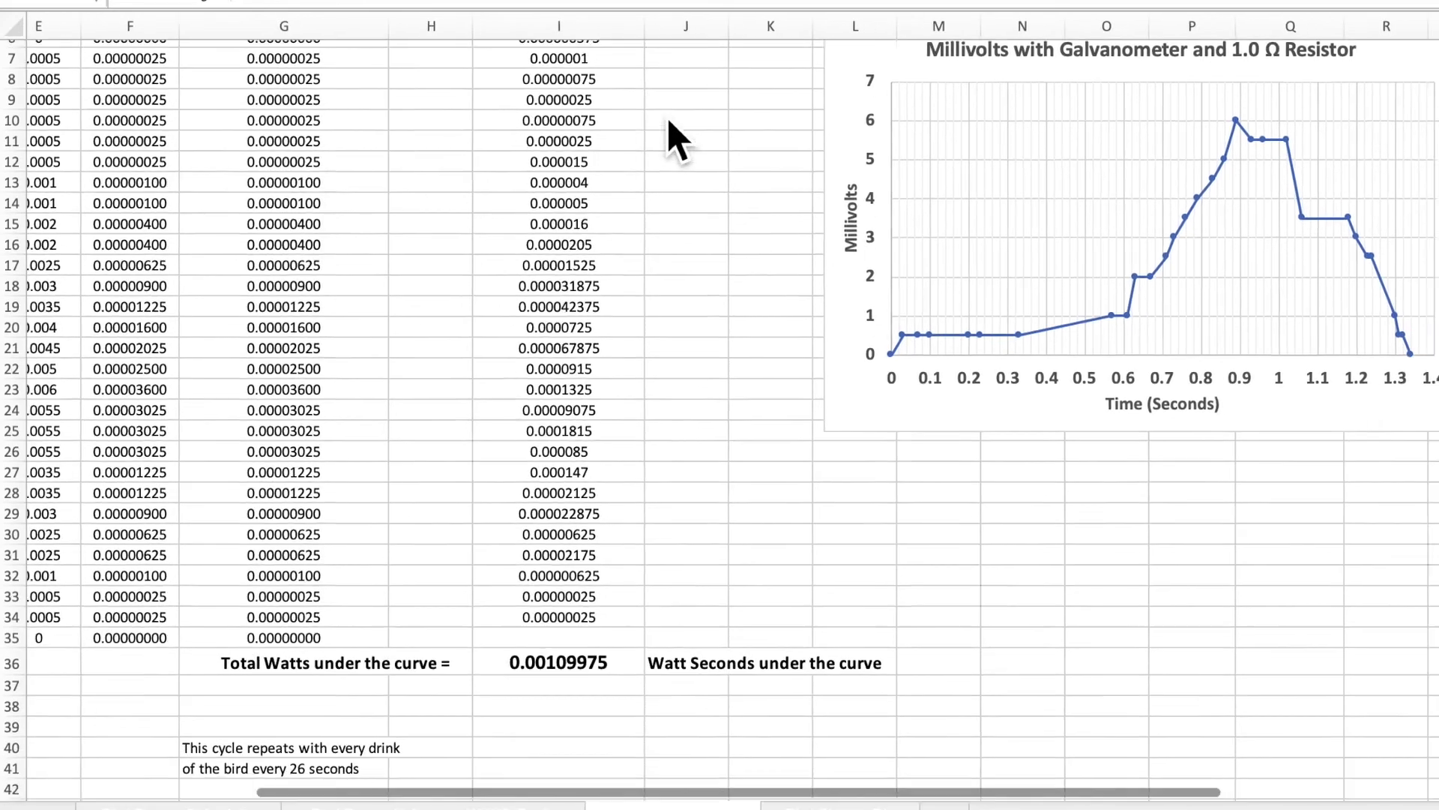
- Scroll down and right to show the bar/line Power (W) chart beside the 0.061146 Wh-per-day figure
scroll(677, 139, "down", 5)
scroll(677, 139, "right", 3)
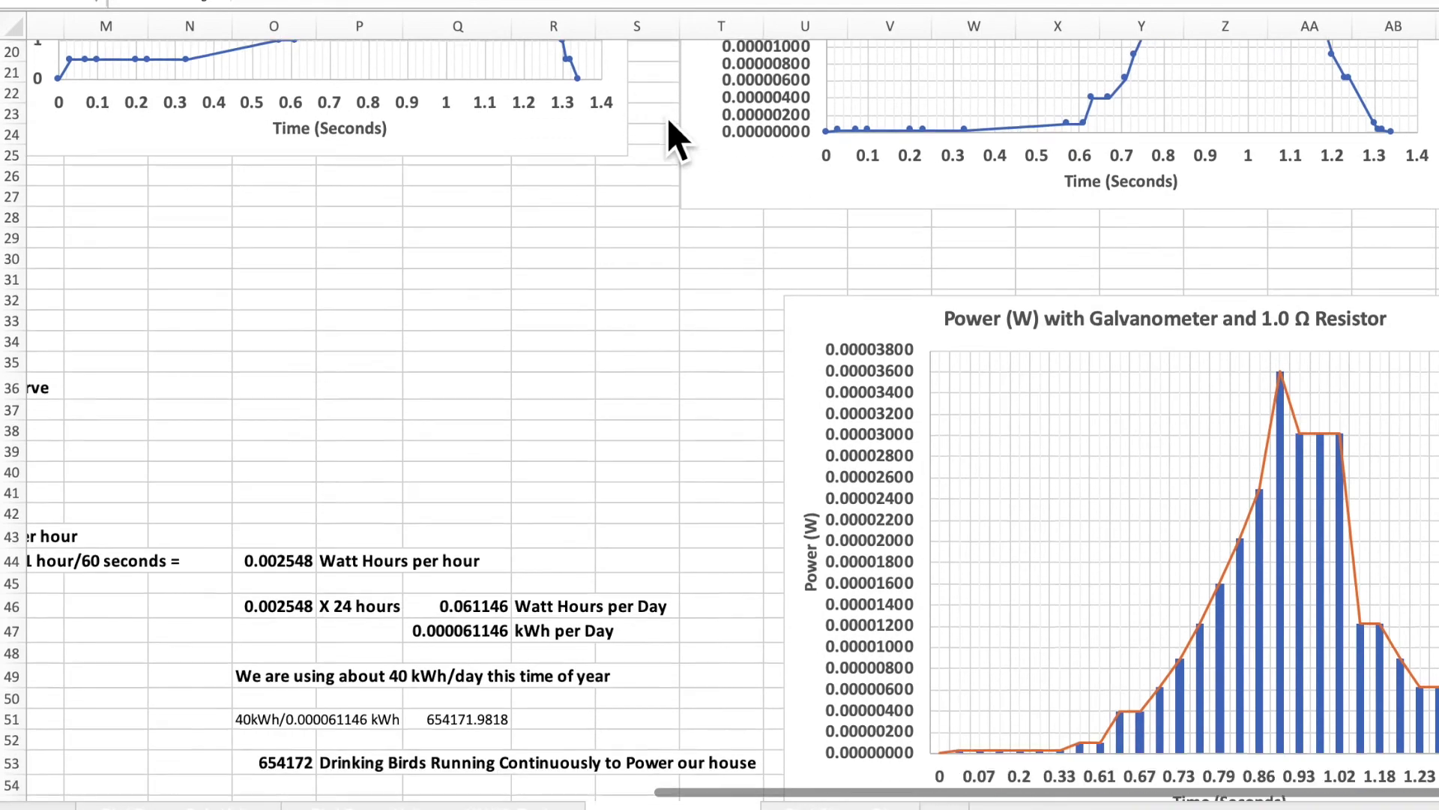
scroll(1147, 199, "up", 6)
scroll(1155, 201, "up", 1)
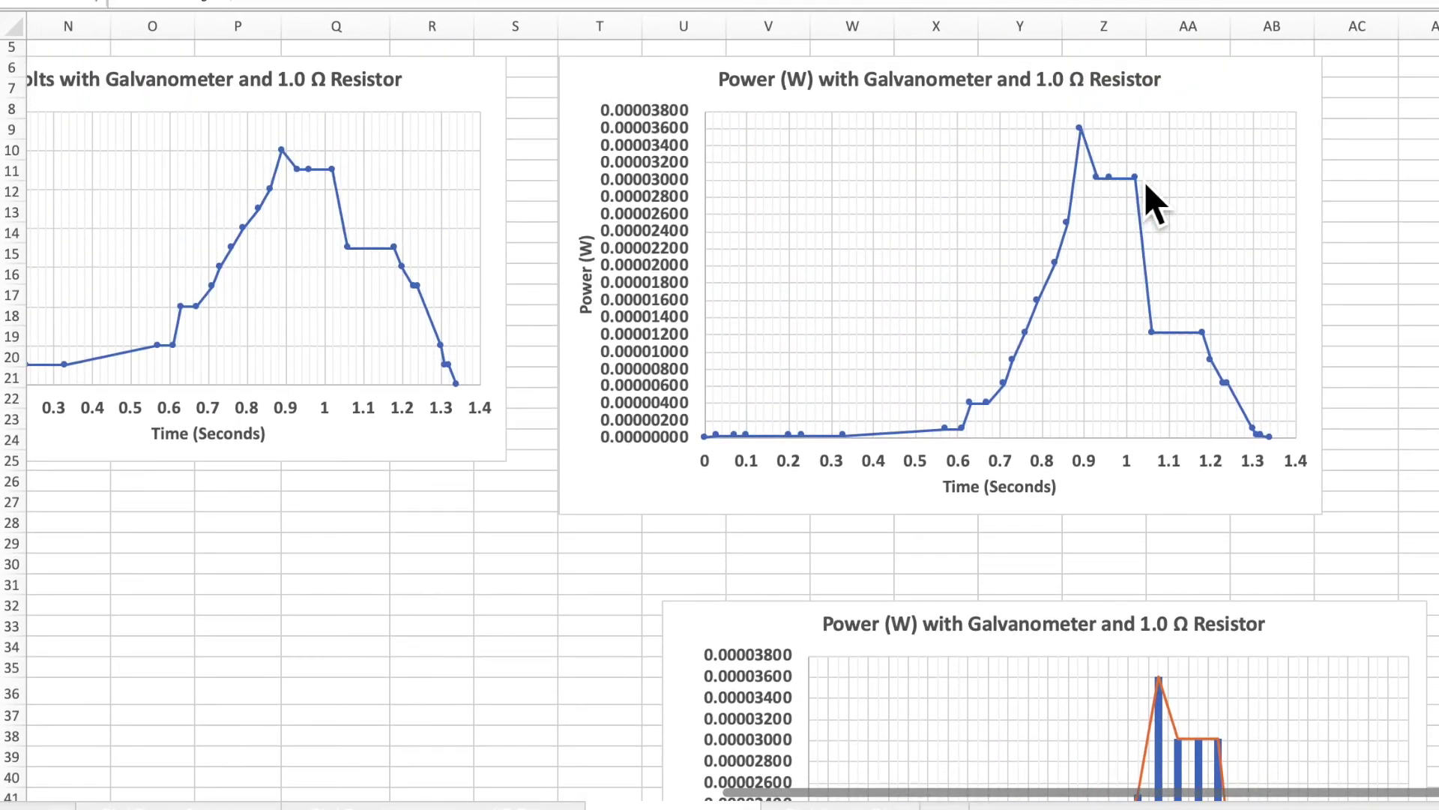
scroll(1147, 286, "down", 5)
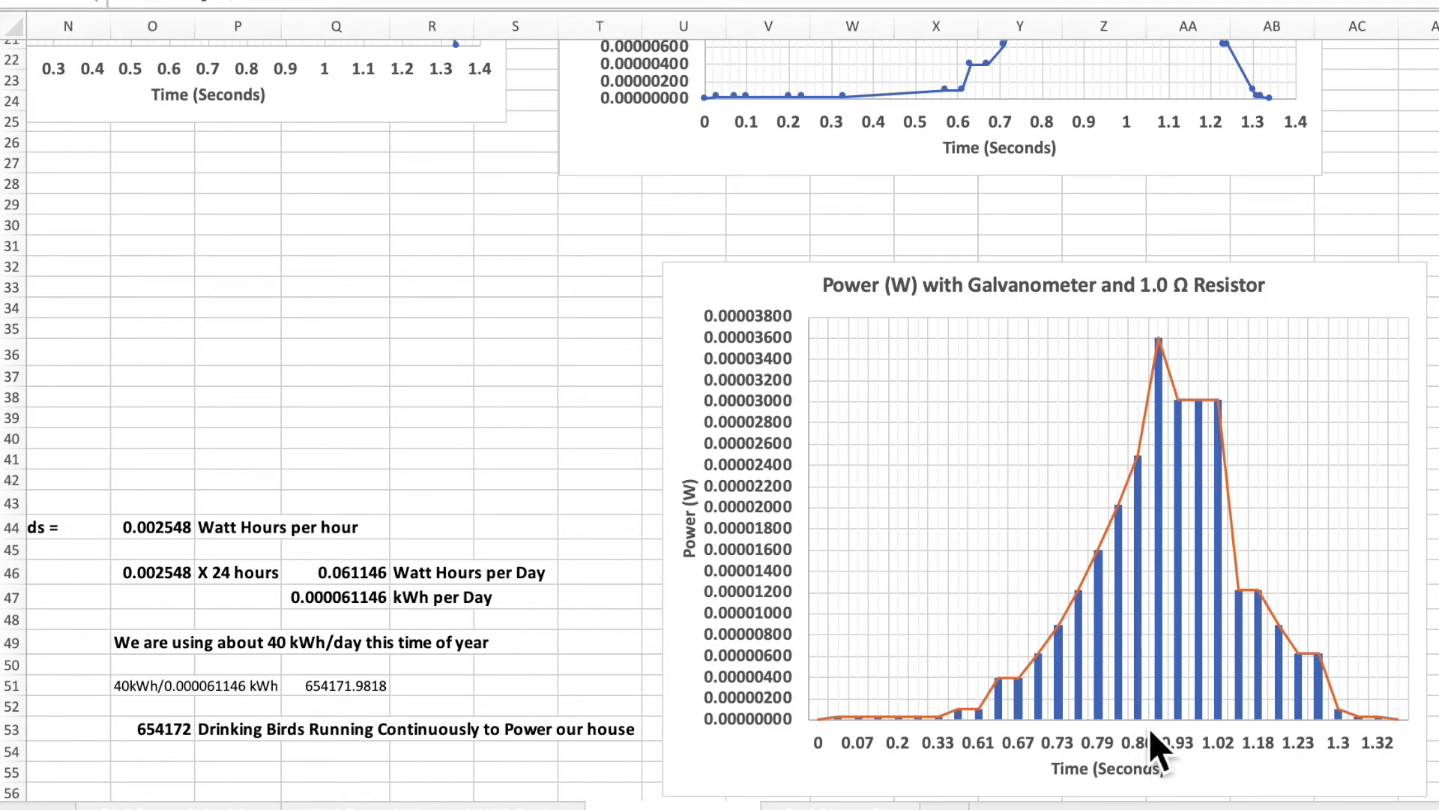
- Scroll to rows 40–72 to show the watt-second, kWh and 152,154-bird T-rex conclusion text
scroll(1155, 750, "left", 10)
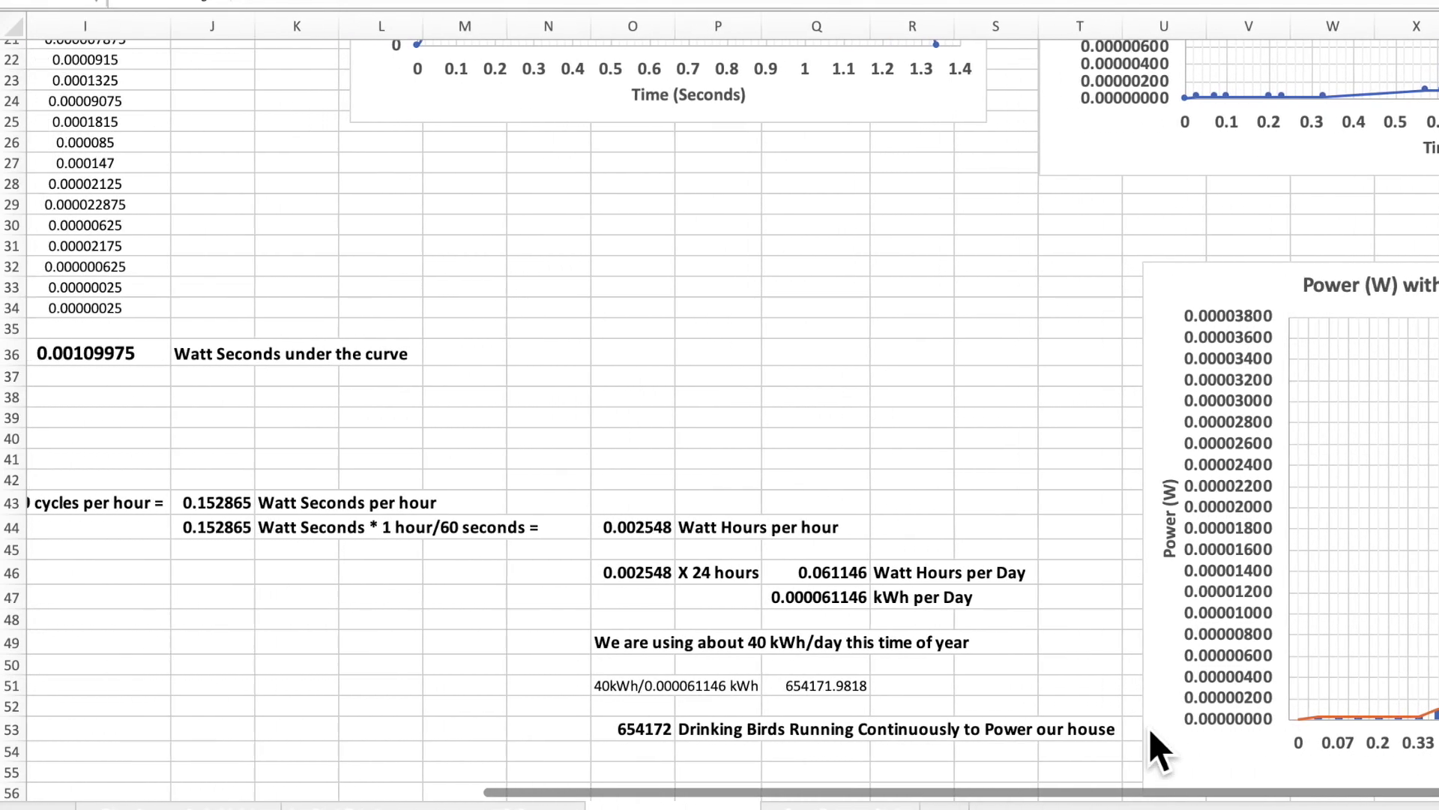
scroll(1158, 746, "up", 4)
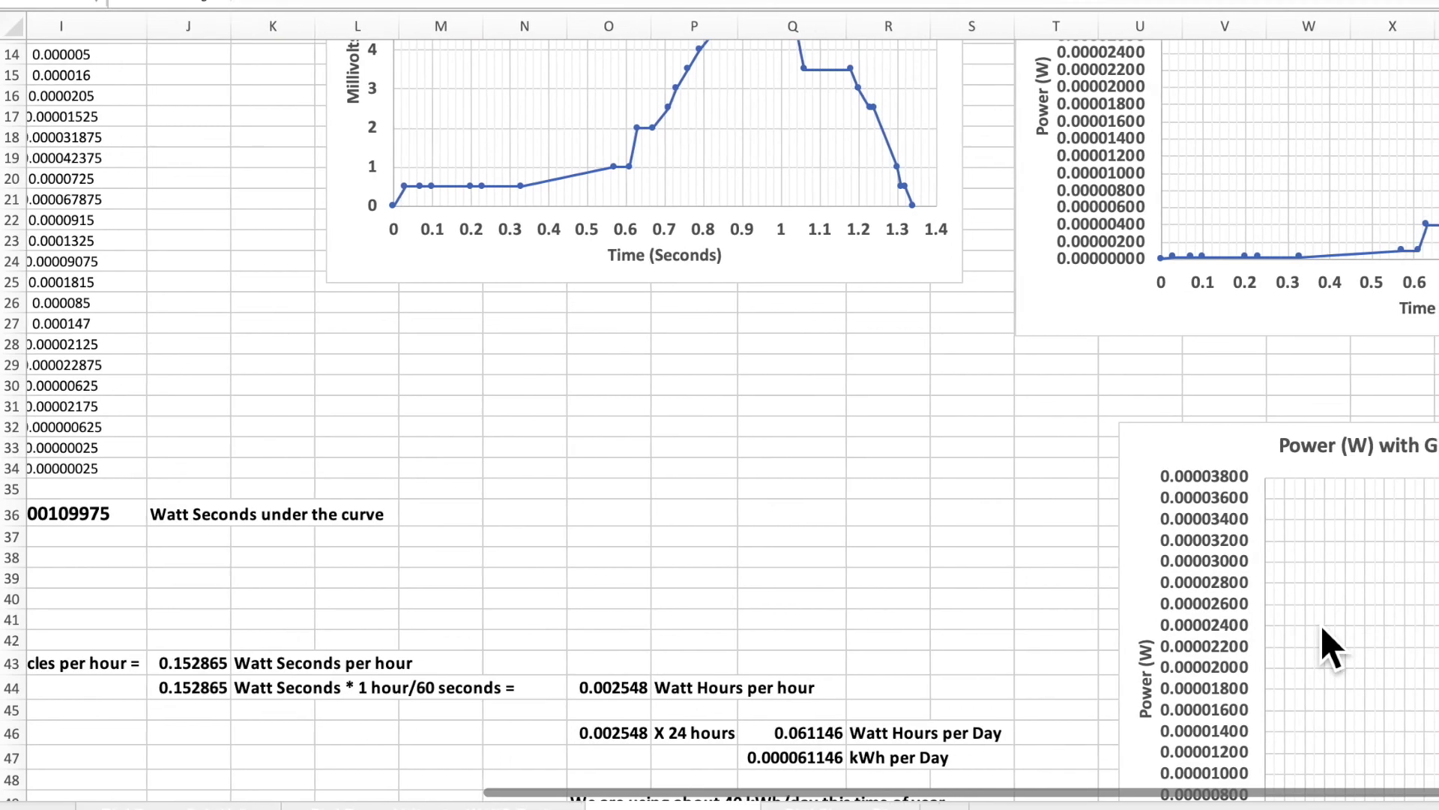
scroll(841, 443, "left", 8)
scroll(841, 443, "down", 3)
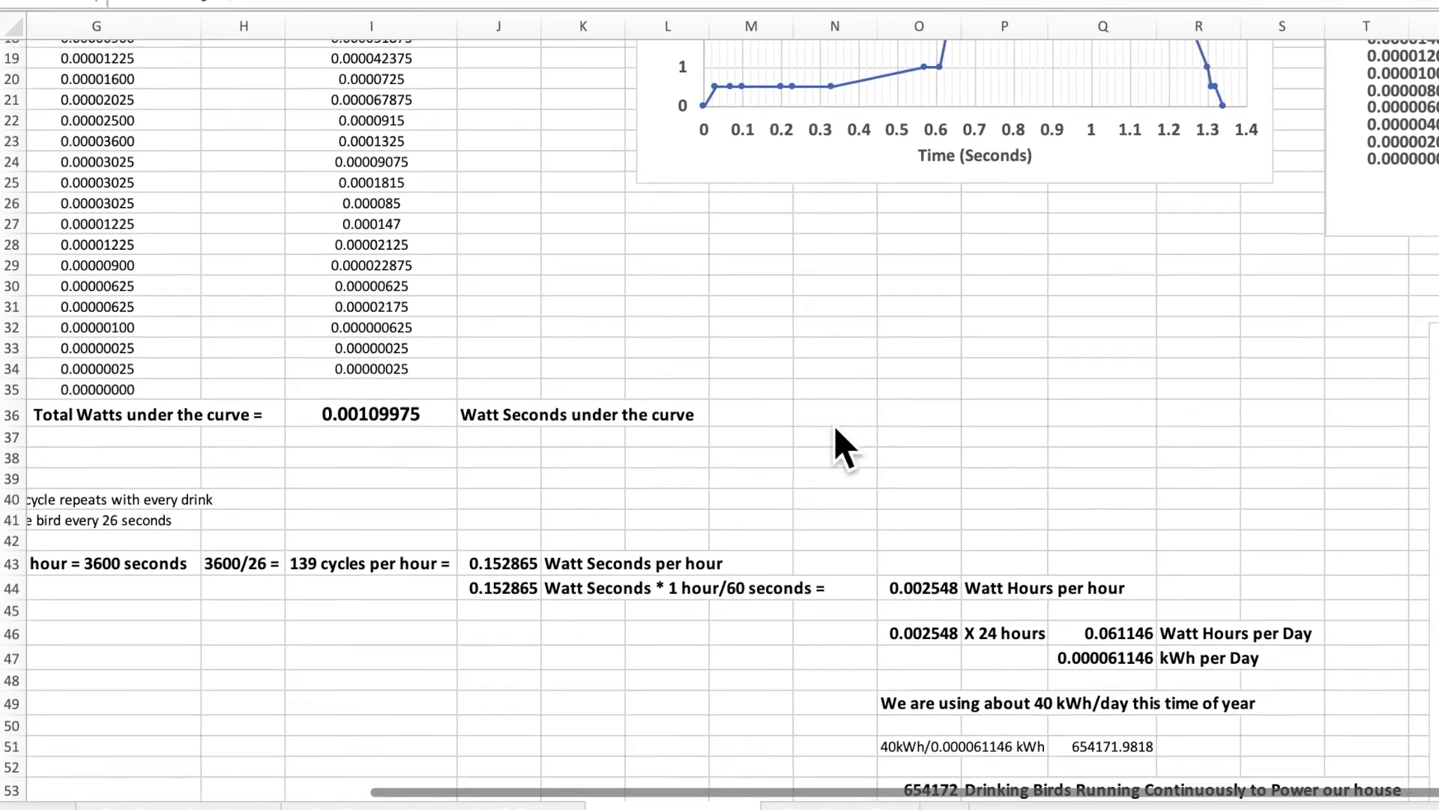
scroll(836, 432, "down", 3)
scroll(836, 431, "left", 2)
scroll(637, 482, "left", 3)
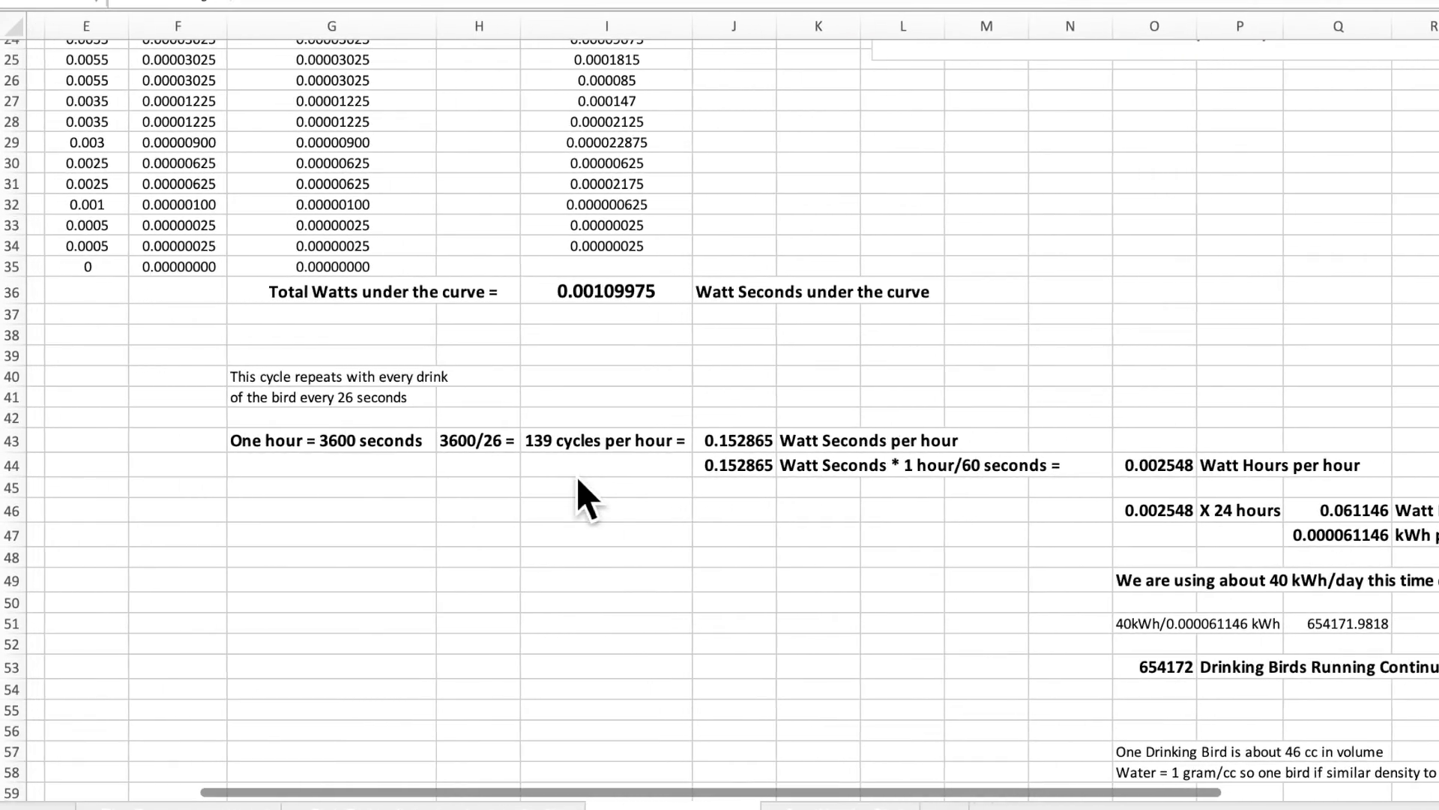
scroll(562, 486, "left", 1)
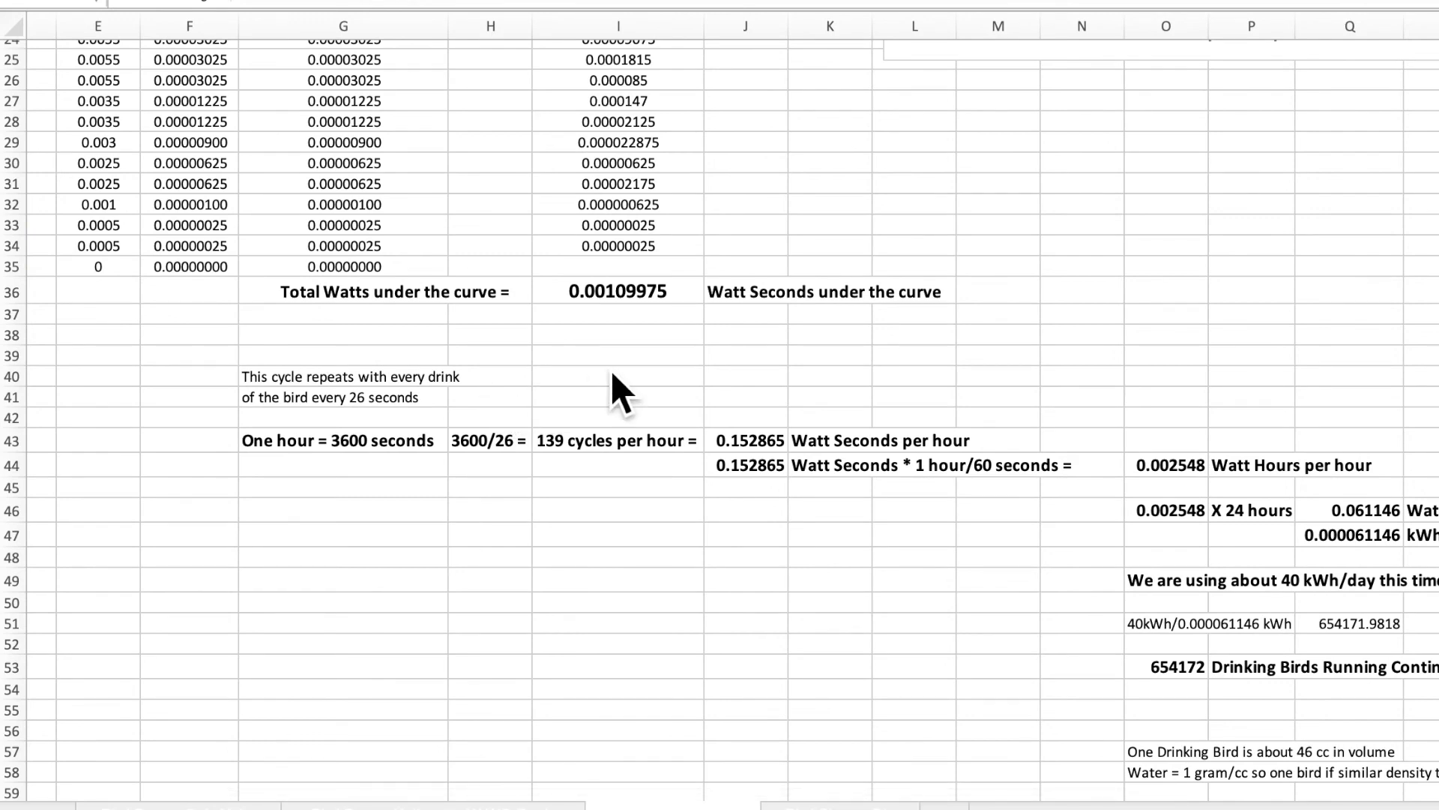
scroll(613, 386, "down", 2)
scroll(627, 331, "right", 3)
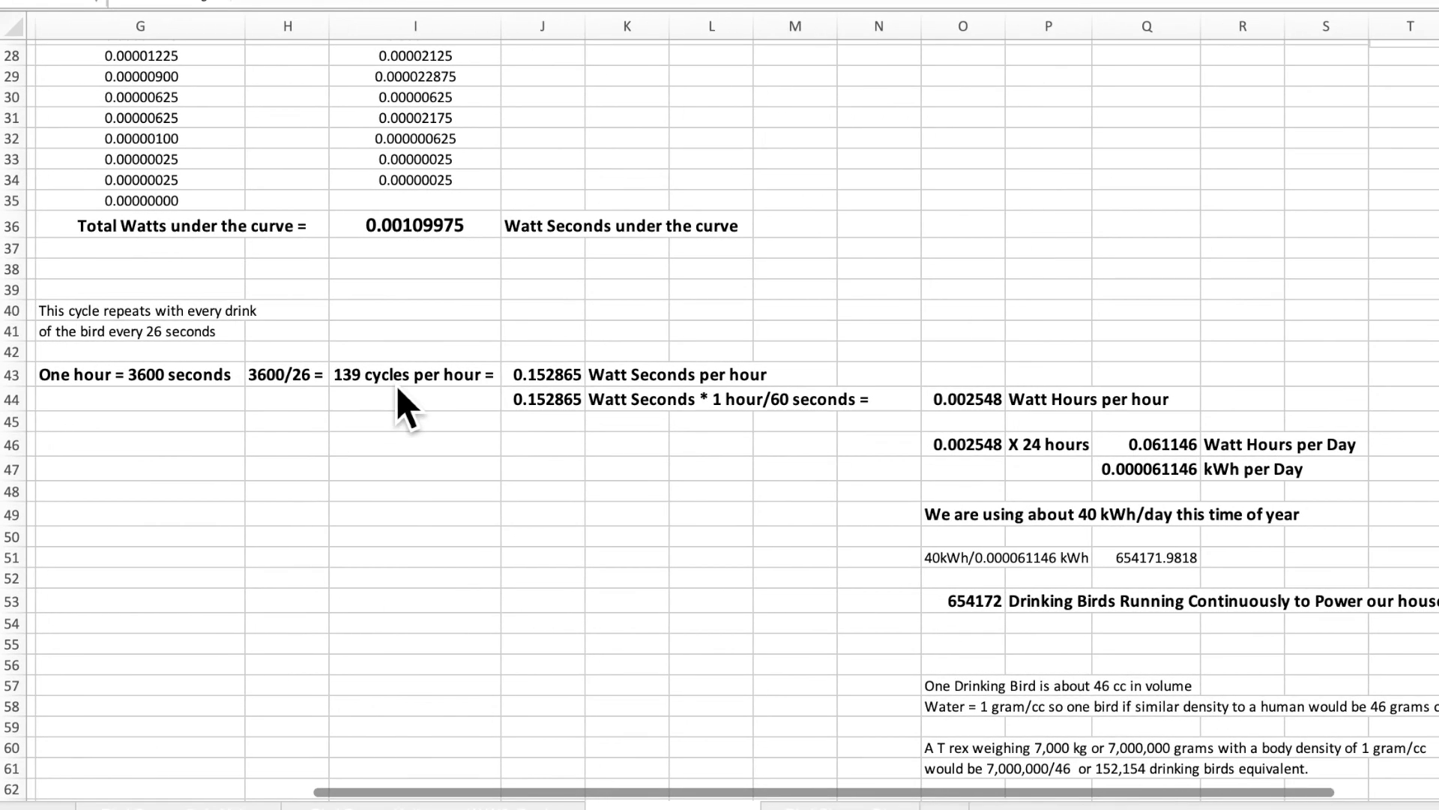
scroll(405, 409, "right", 3)
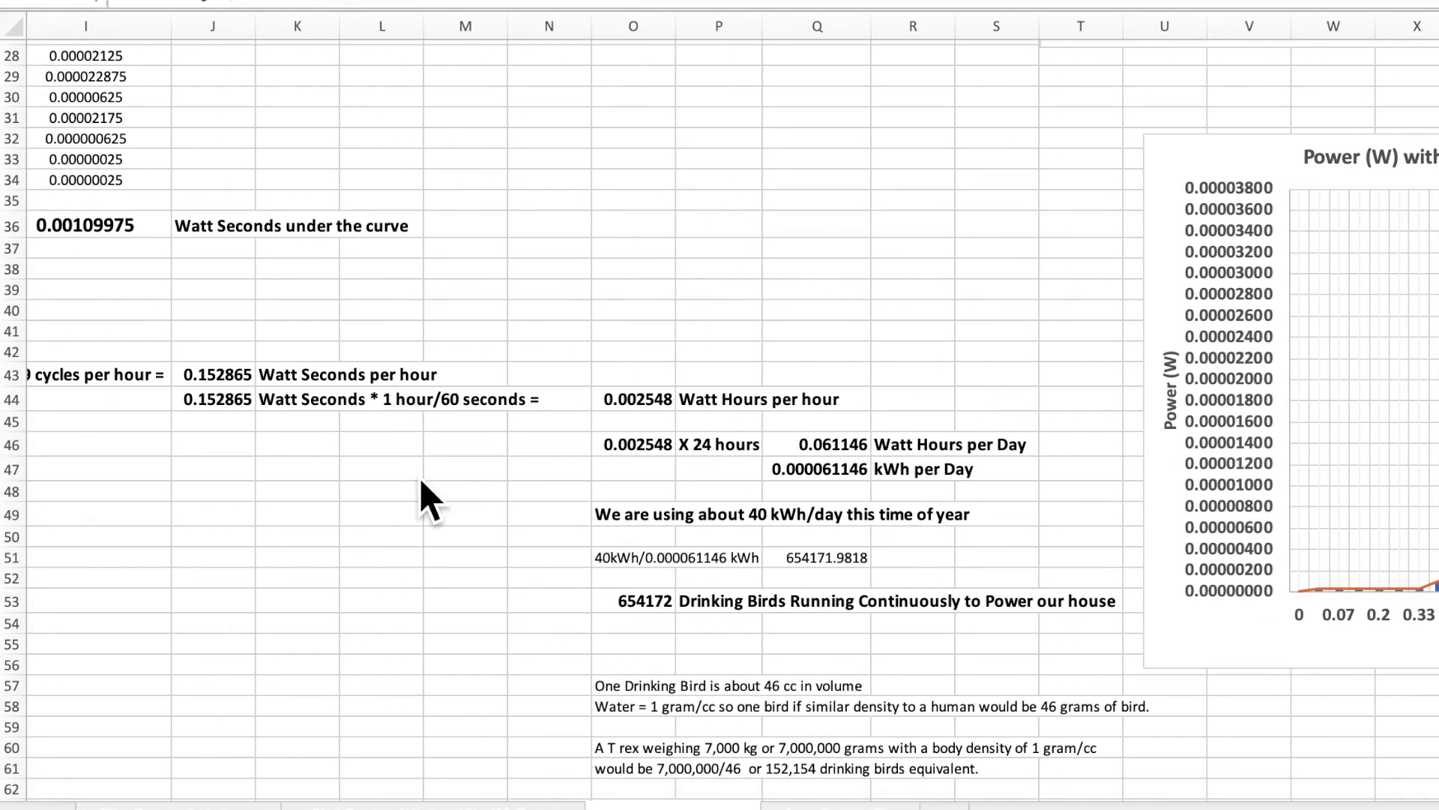
scroll(422, 499, "down", 2)
scroll(422, 498, "right", 2)
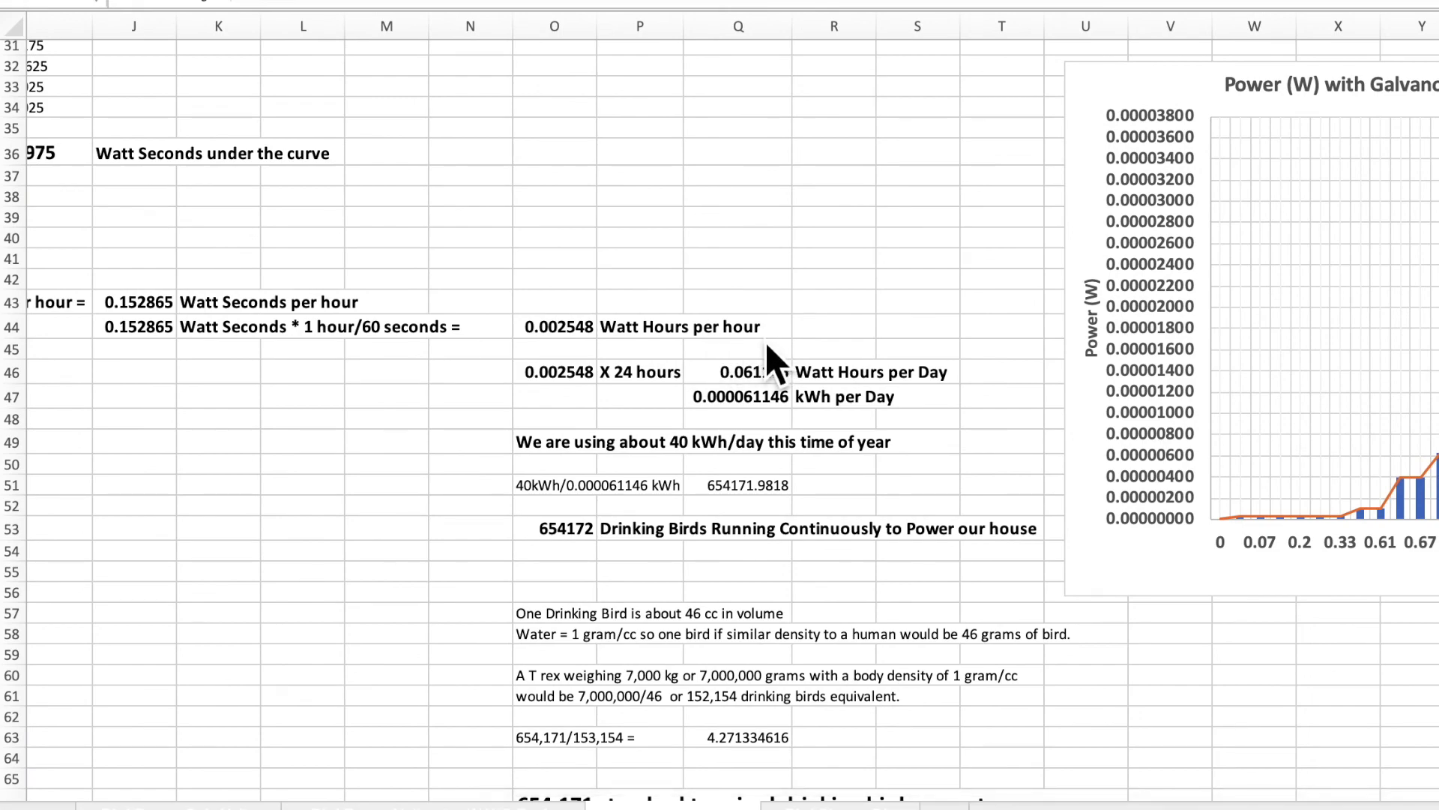
scroll(771, 360, "down", 1)
scroll(772, 354, "up", 3)
scroll(774, 299, "down", 5)
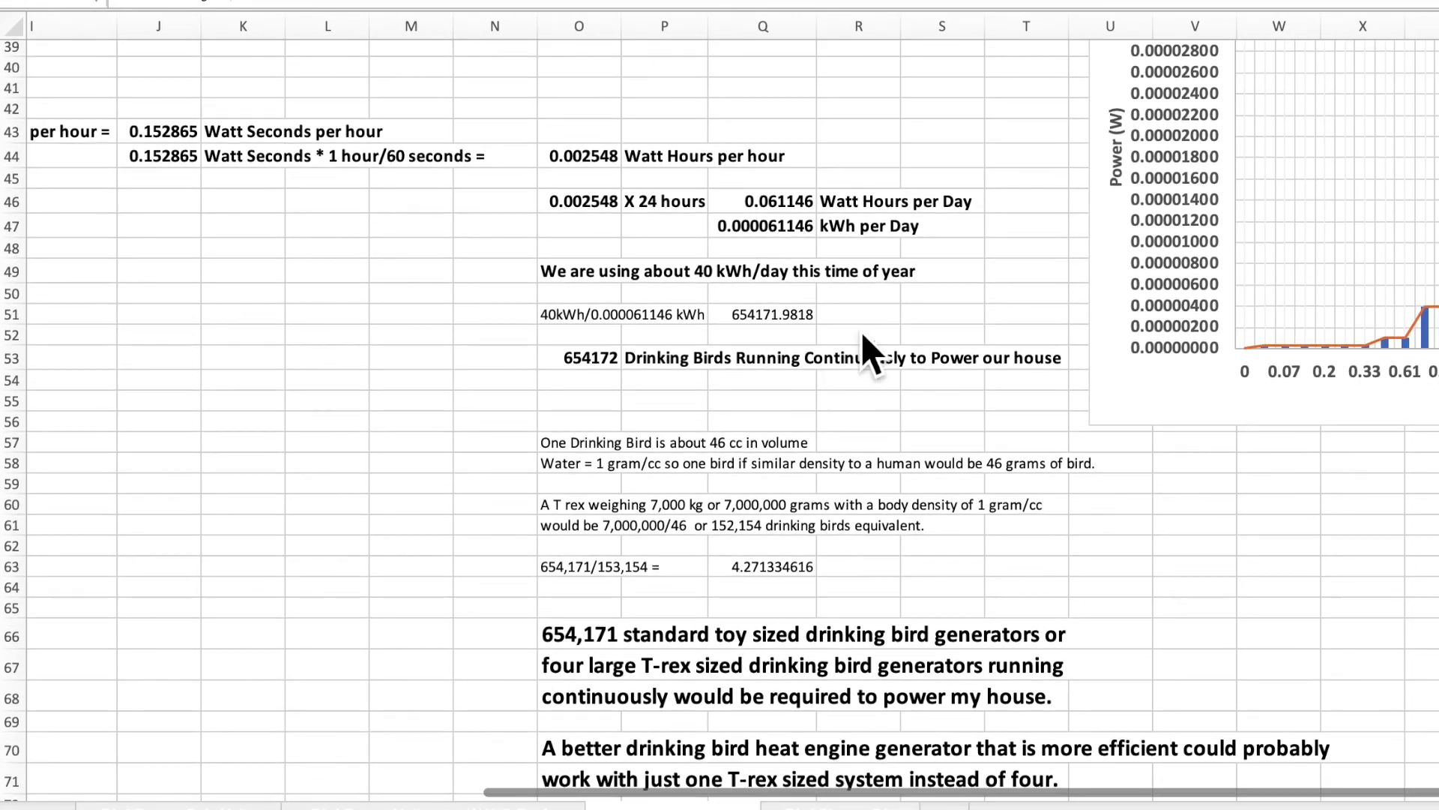
scroll(951, 315, "down", 1)
scroll(951, 315, "right", 1)
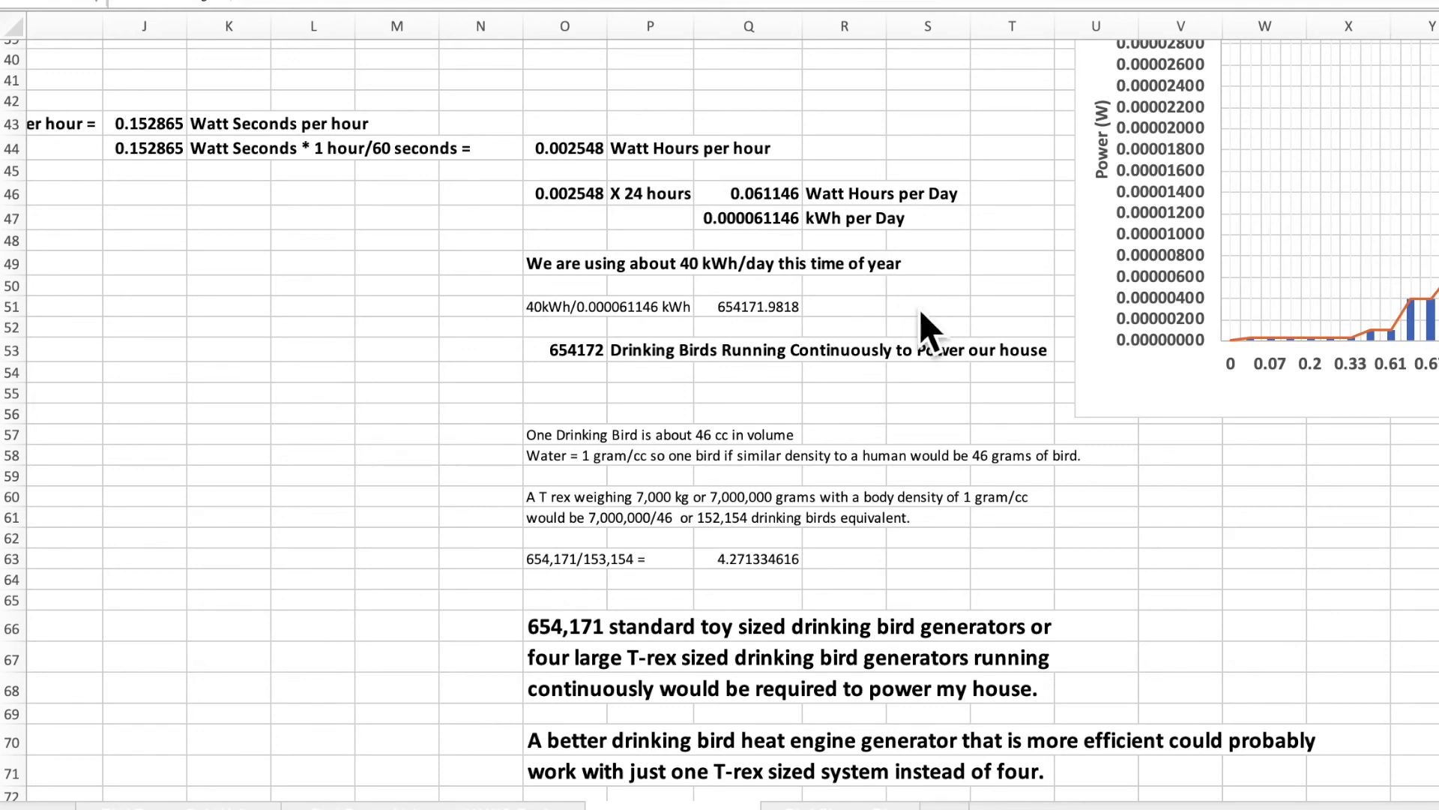
scroll(923, 327, "down", 3)
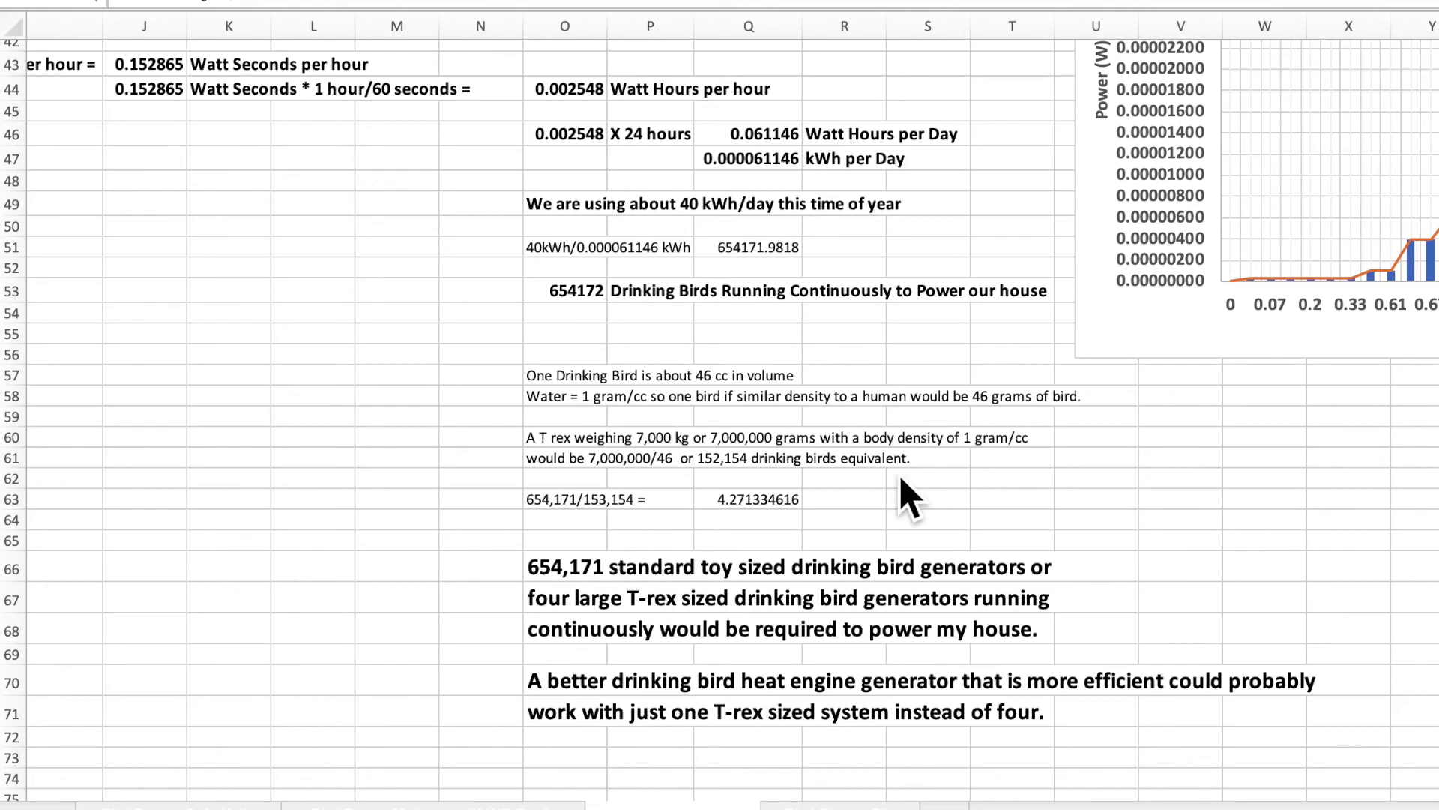
scroll(683, 512, "down", 3)
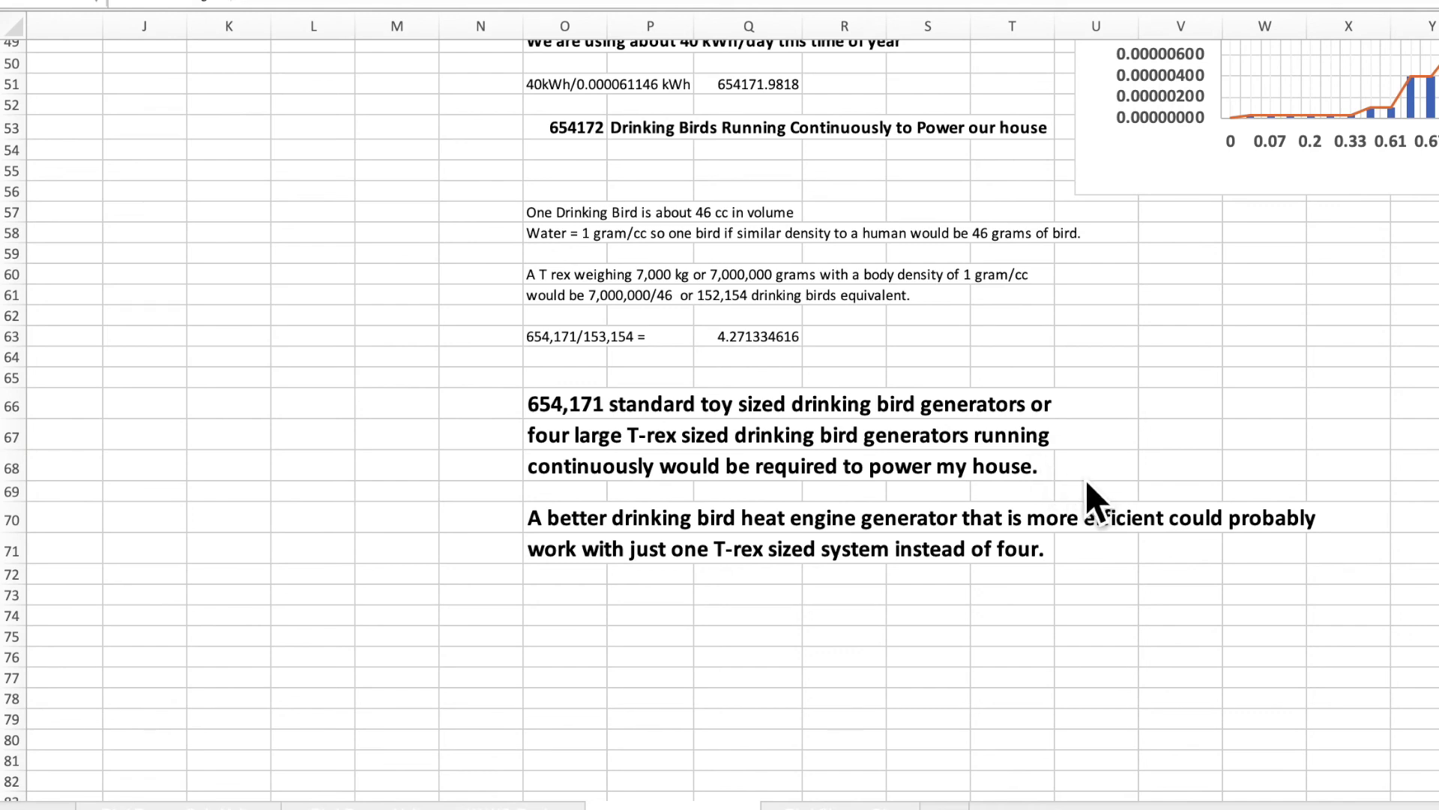
scroll(1087, 487, "down", 3)
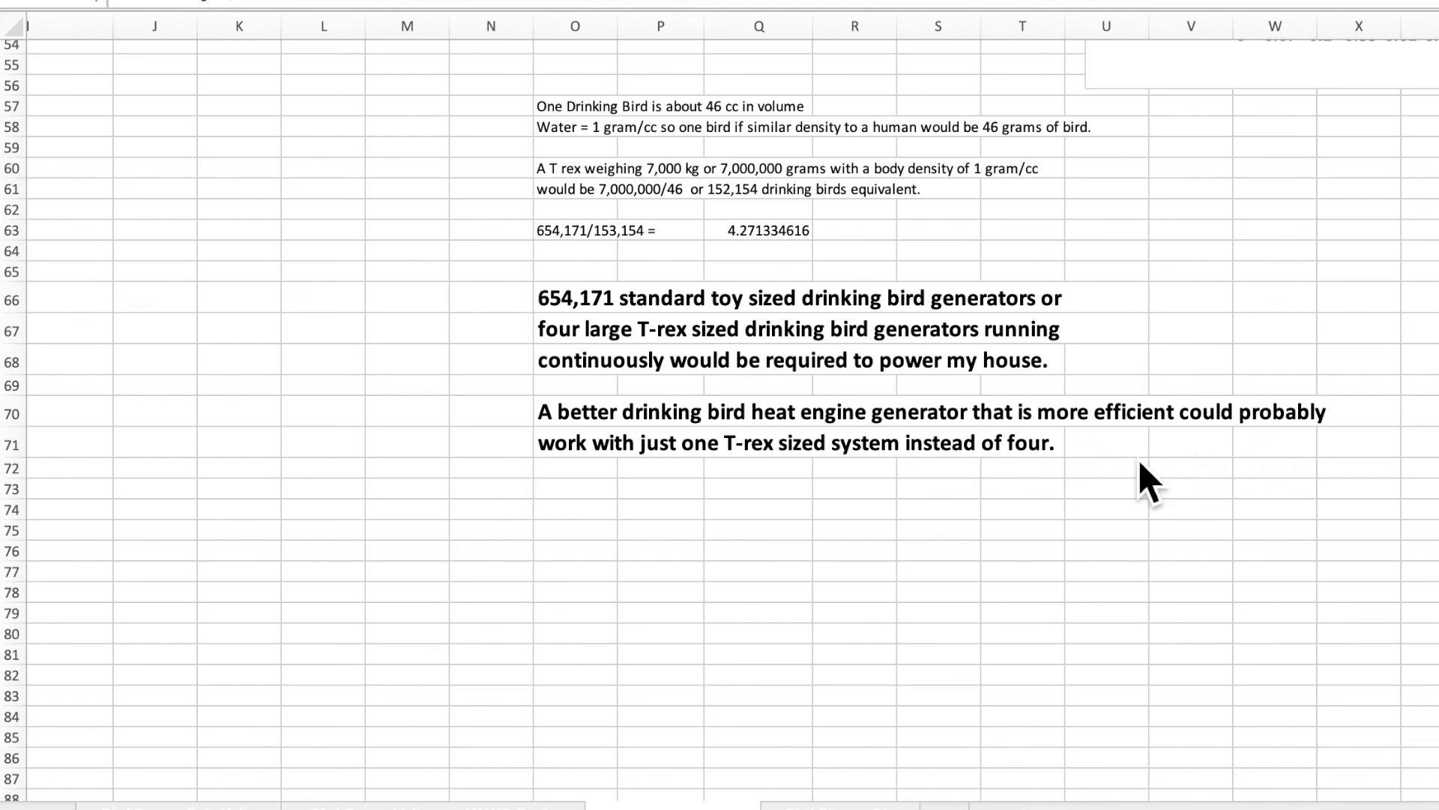
scroll(1091, 480, "right", 4)
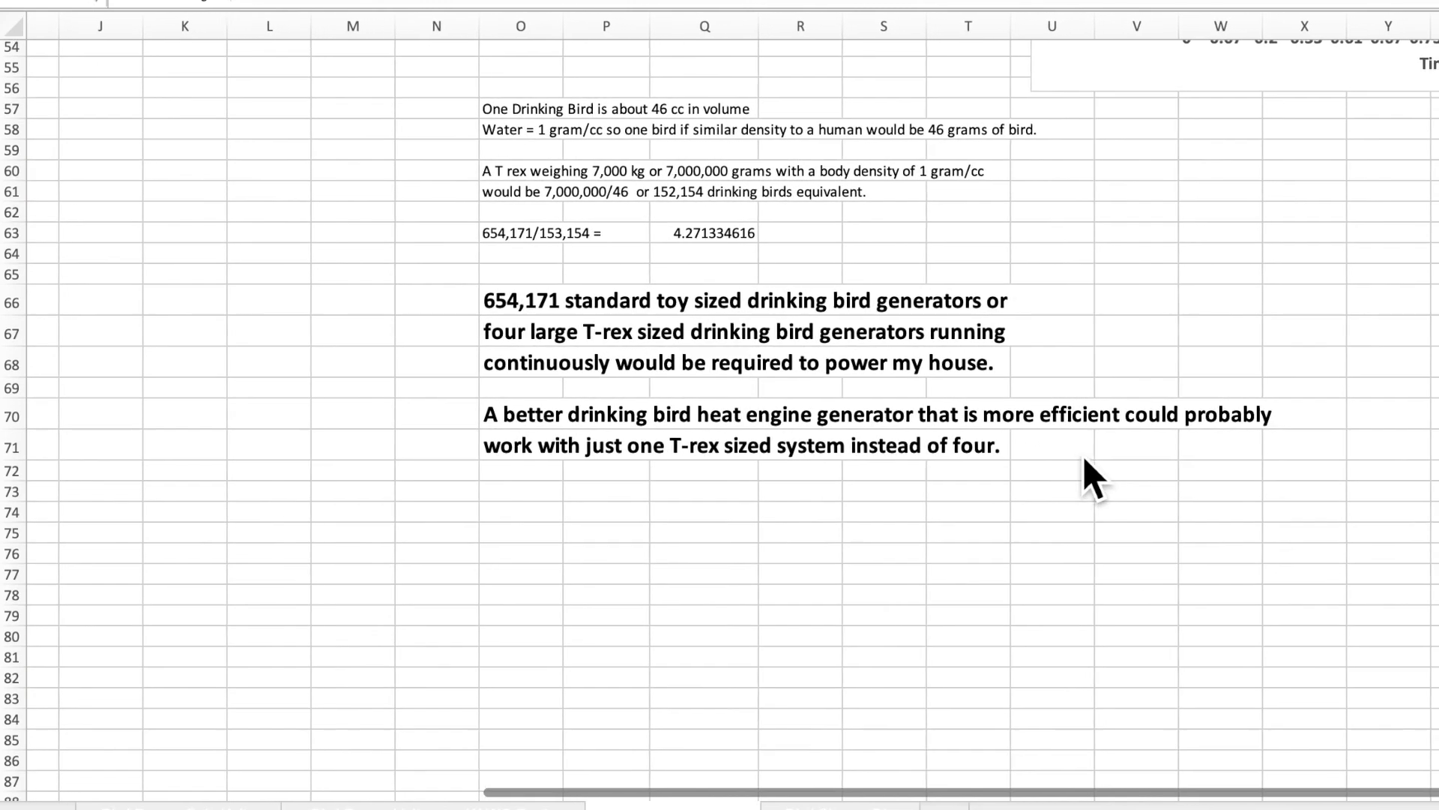
scroll(1085, 460, "right", 3)
scroll(1086, 461, "up", 10)
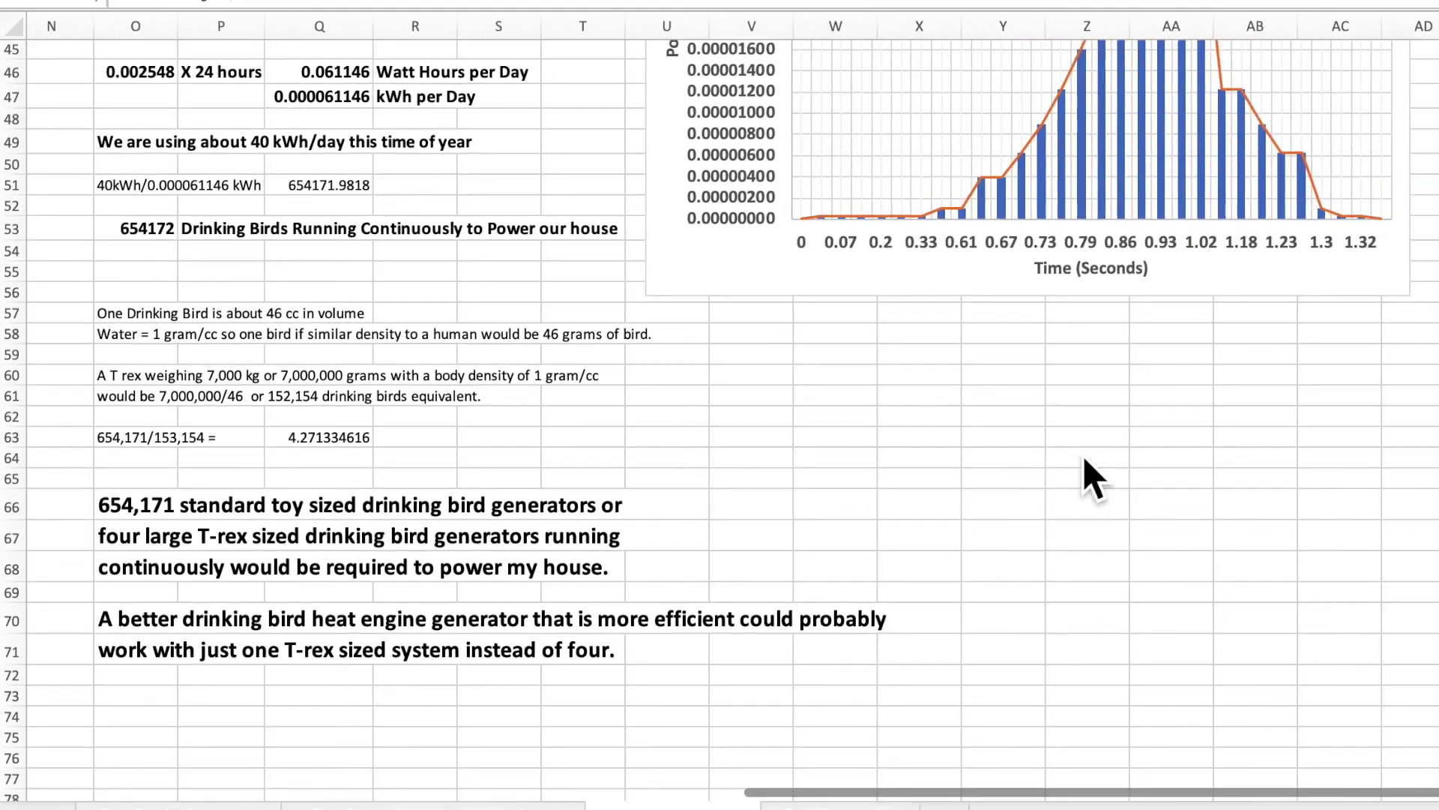
- Scroll back to row 1 to show the Power (W) with Galvanometer and 1.0 Ω Resistor charts
scroll(1085, 460, "up", 5)
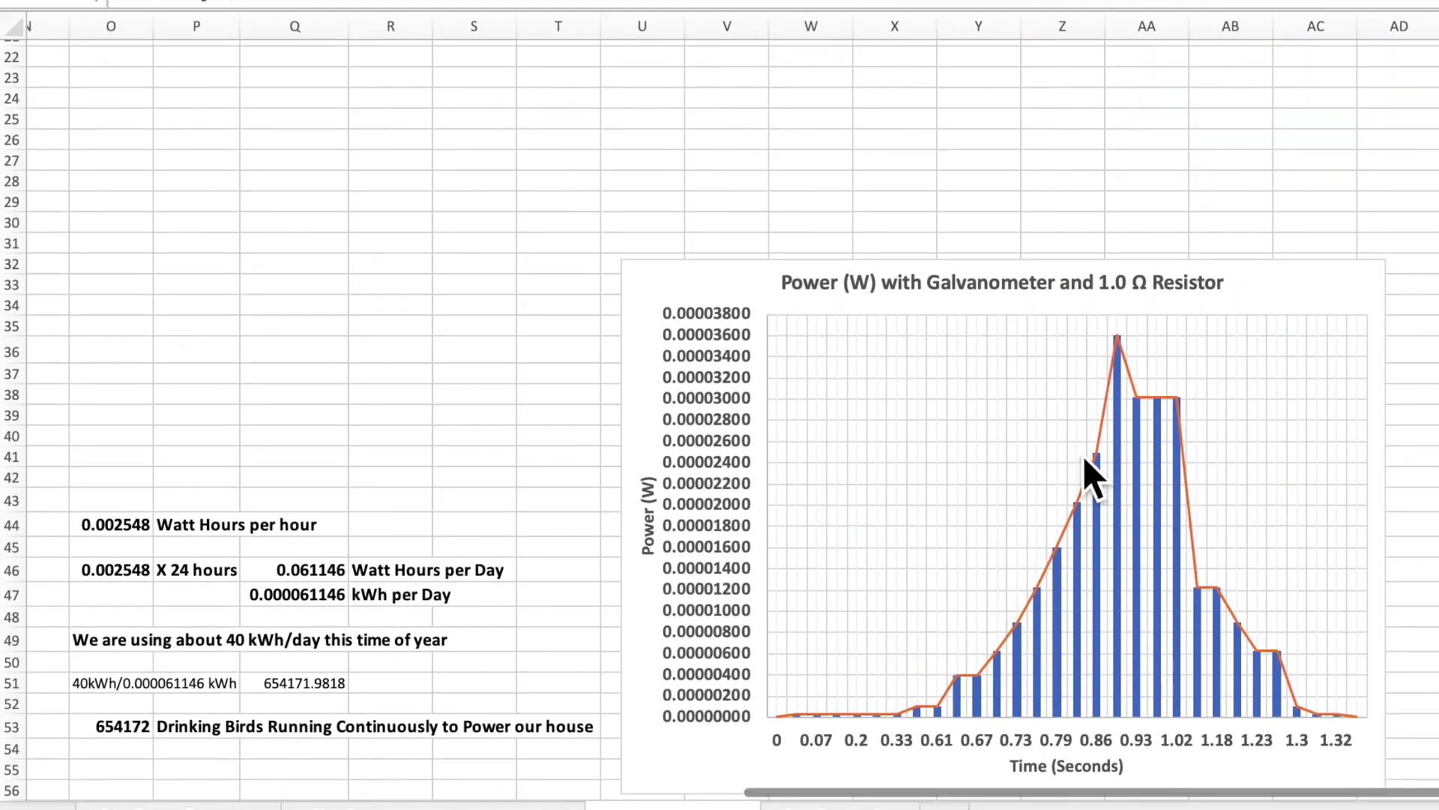
scroll(1249, 459, "up", 7)
scroll(1248, 459, "right", 1)
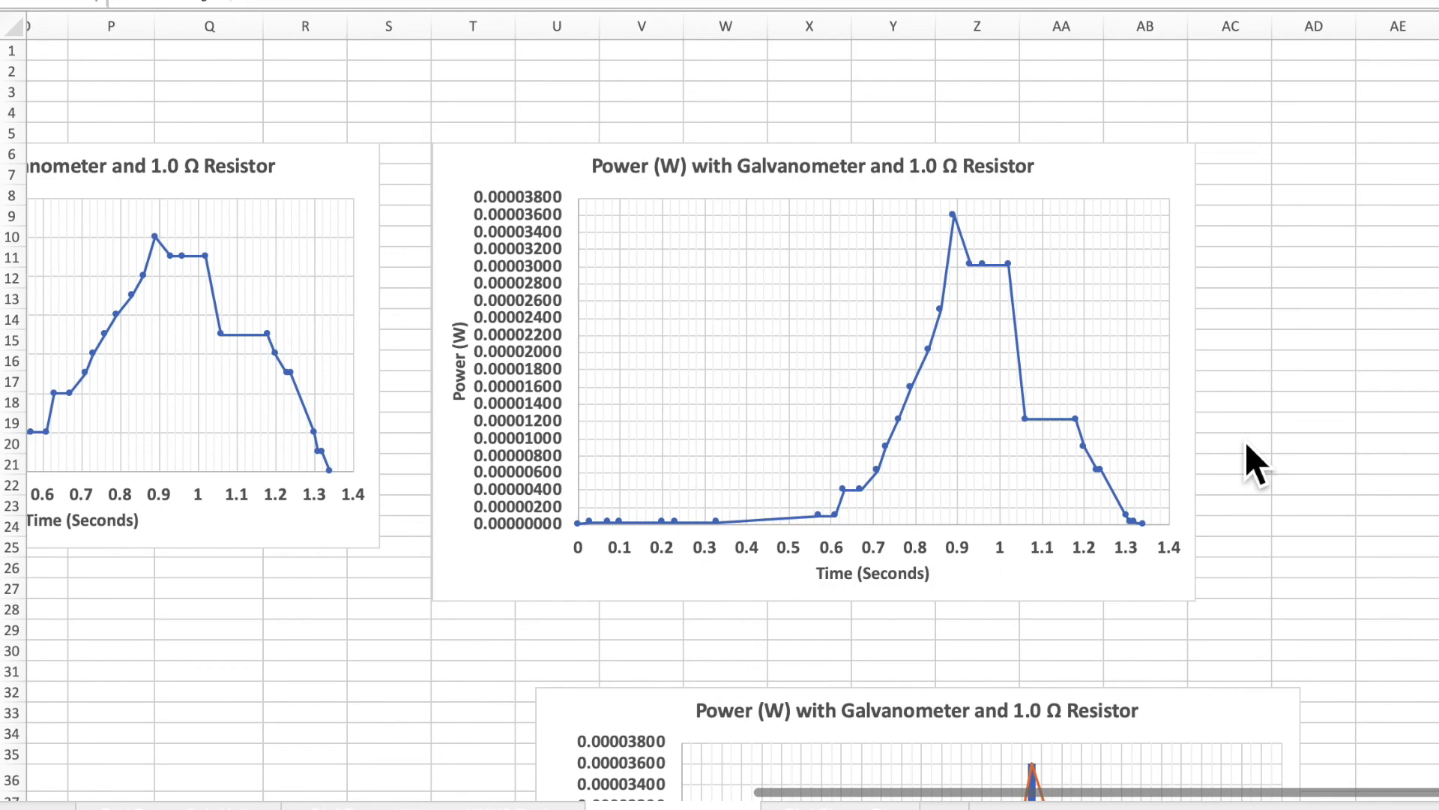